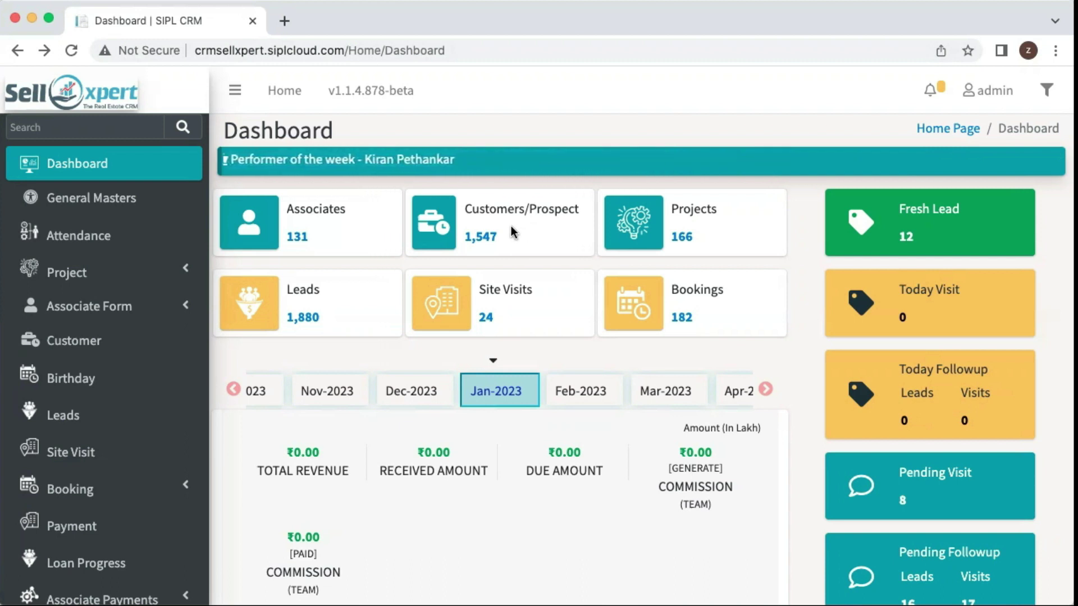
Step: Open the Customers/Prospect list from the dashboard and look through the registered customer records
left_click(486, 240)
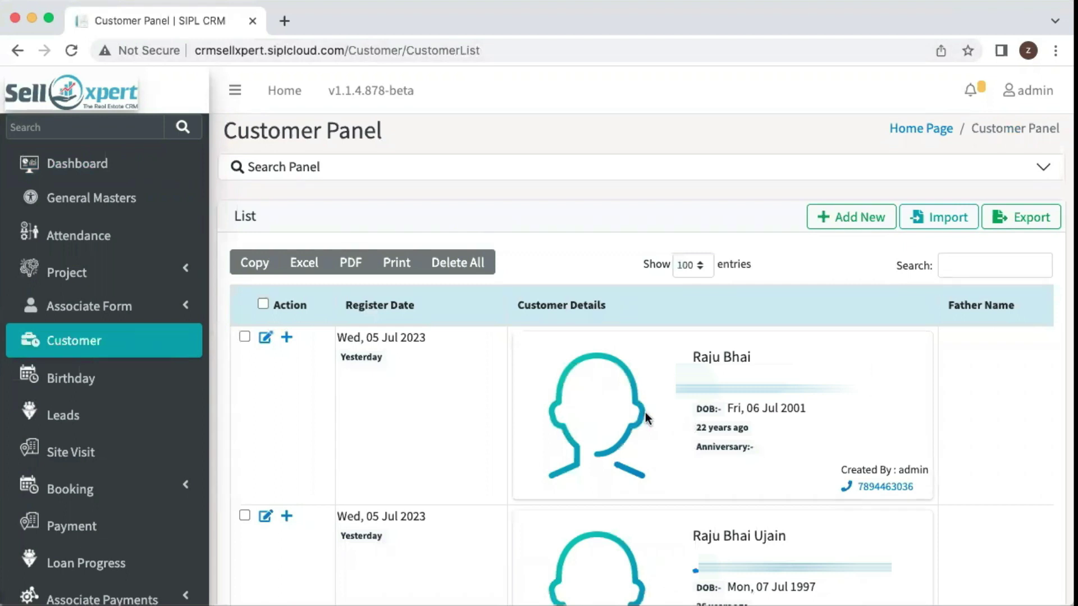
scroll(646, 415, "down", 1)
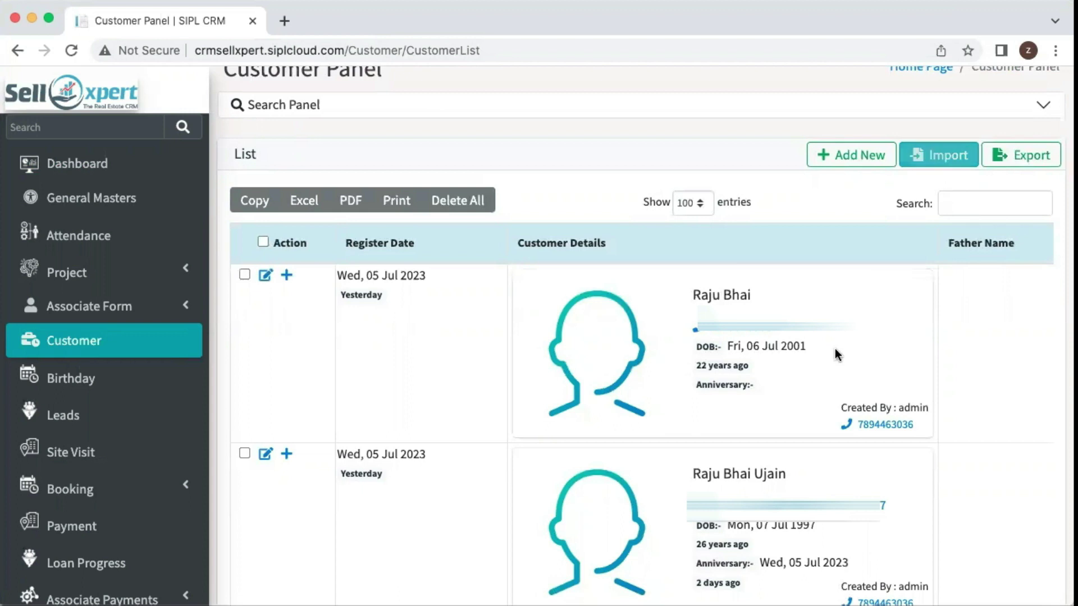
scroll(806, 409, "down", 10)
scroll(640, 337, "up", 12)
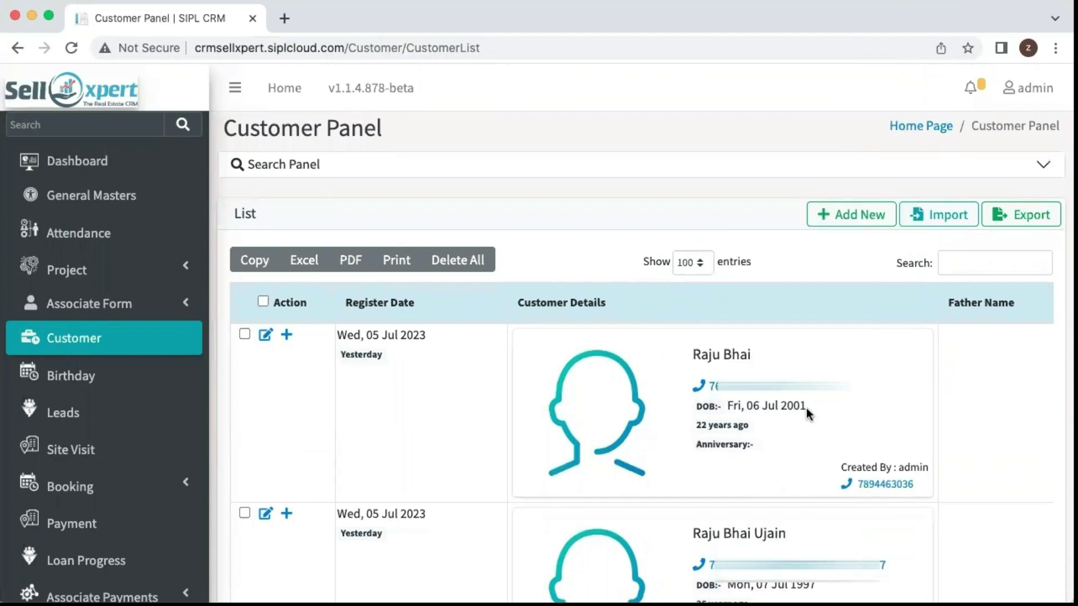
Step: Expand the customer search filters and look through the available Profession options without choosing one
left_click(1042, 165)
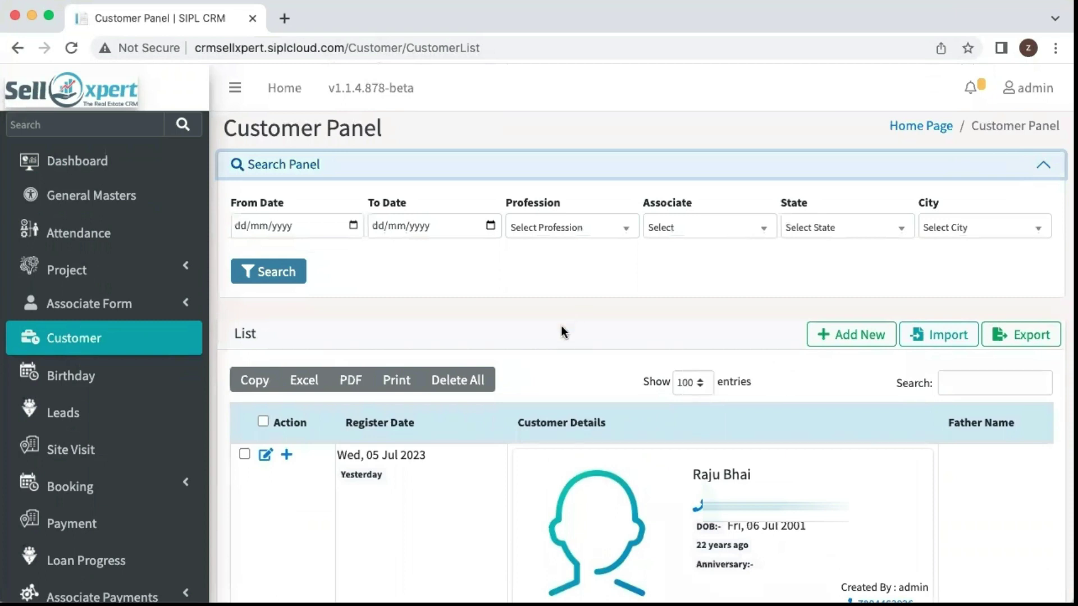
left_click(573, 229)
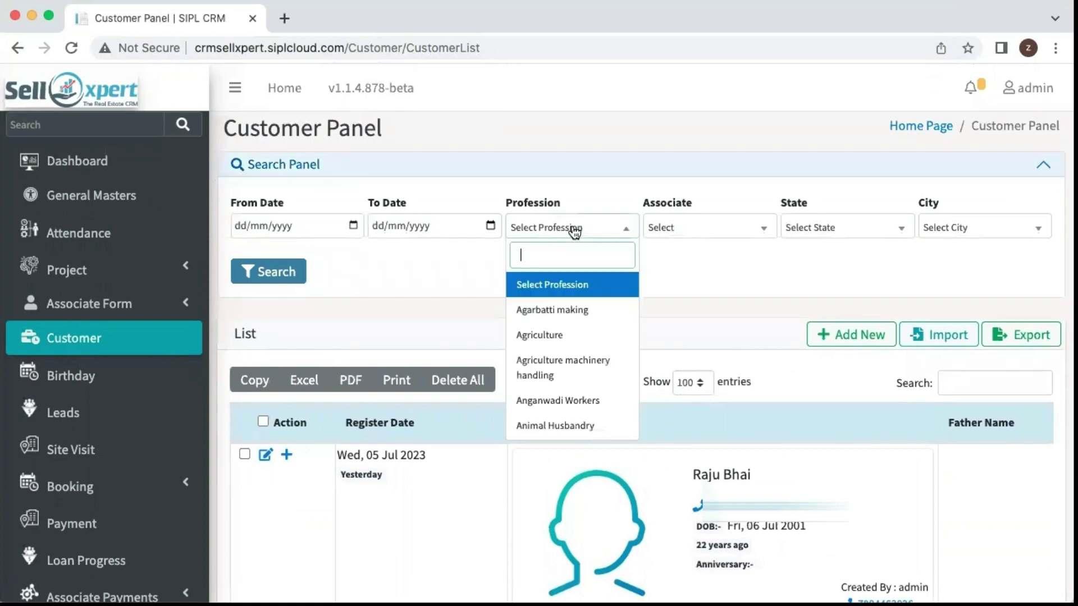
scroll(571, 373, "down", 3)
scroll(571, 371, "down", 2)
scroll(571, 376, "down", 1)
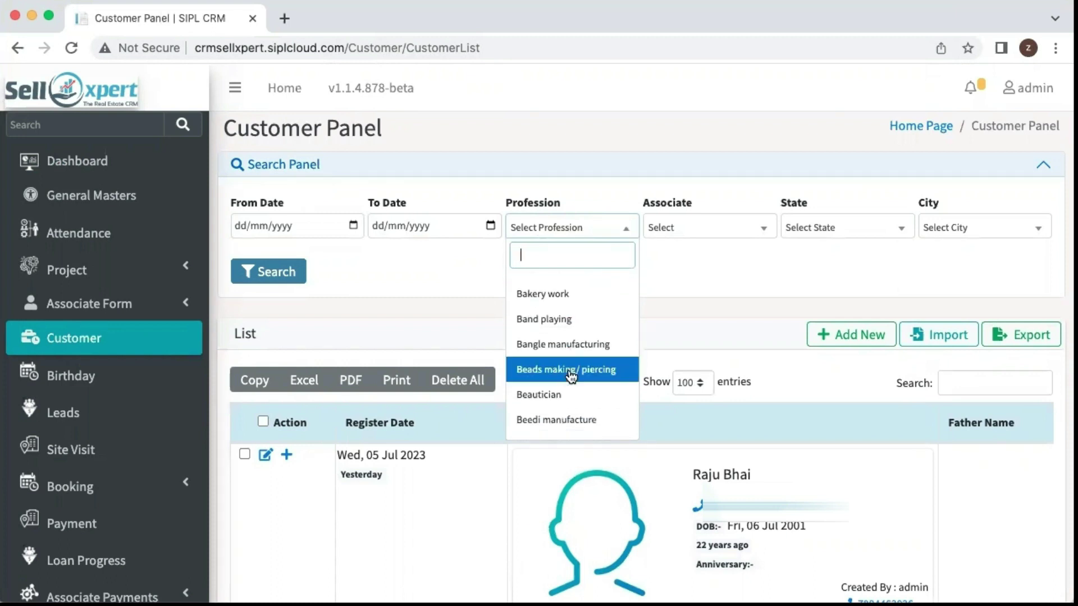
left_click(770, 271)
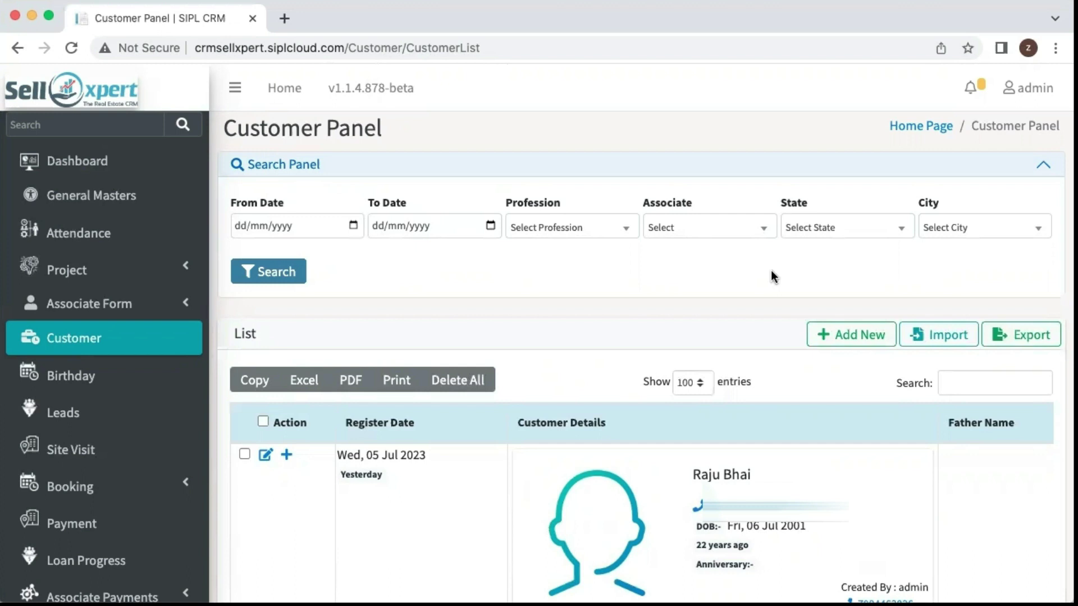
Step: From the dashboard, open the Fresh Lead list and examine the inquiry status choices in lead 2049's follow-up form, leaving it unsaved
left_click(131, 170)
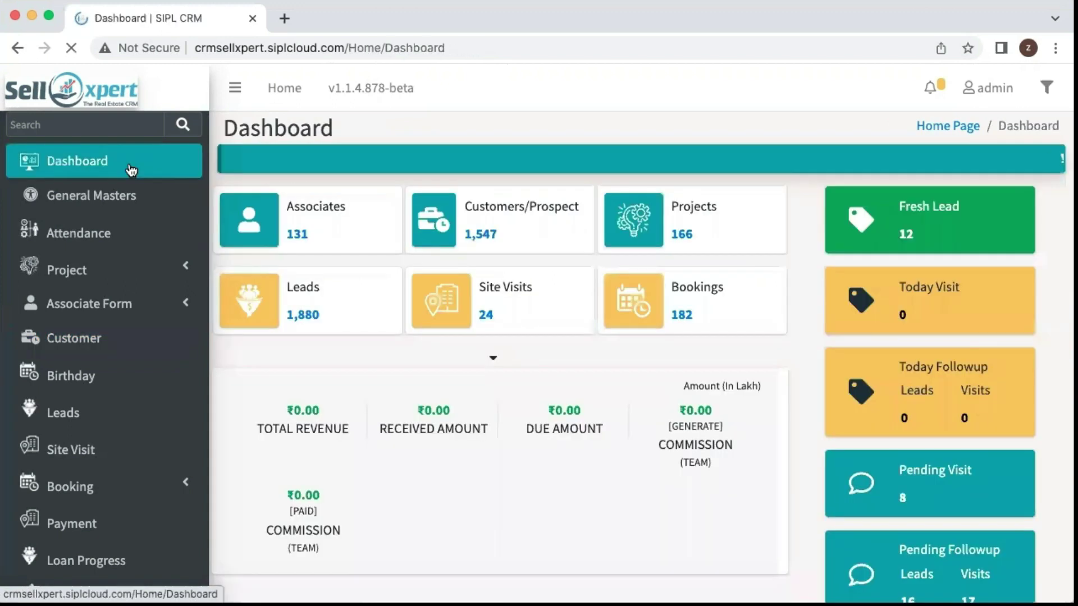
left_click(907, 236)
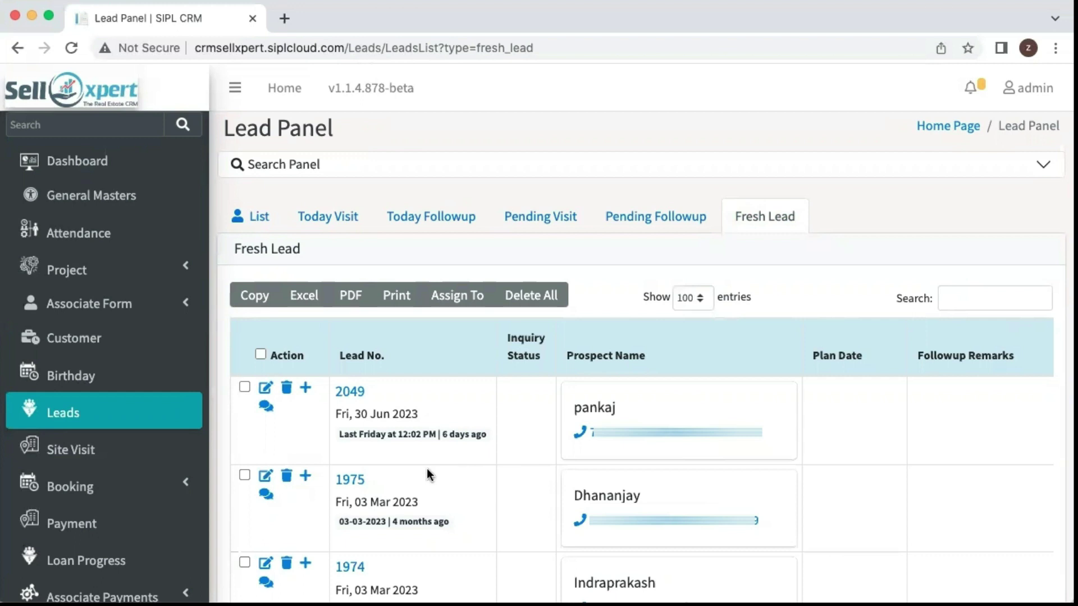
left_click(265, 409)
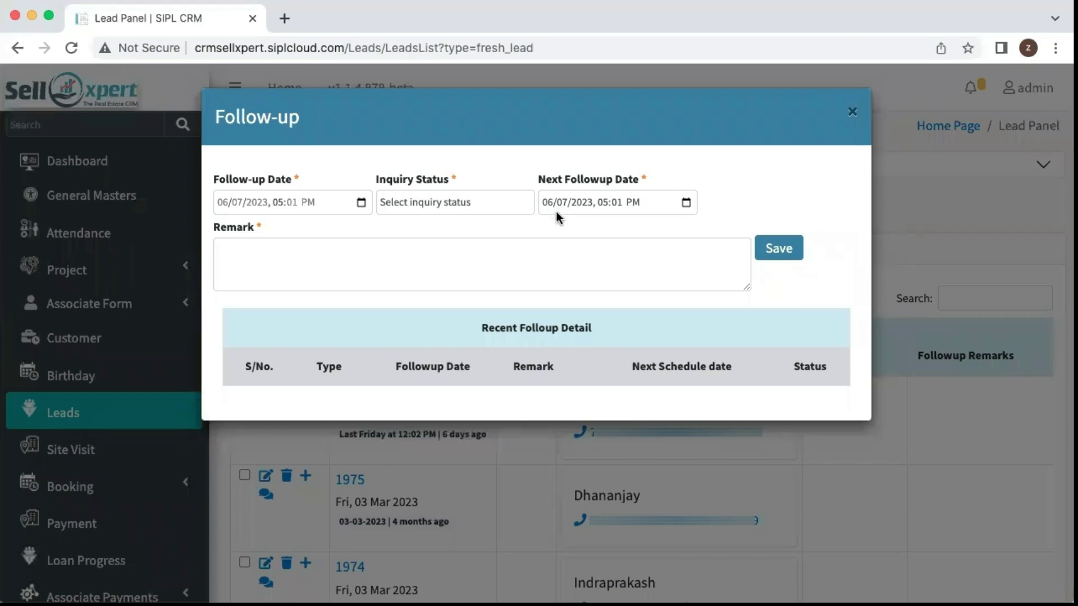
left_click(476, 270)
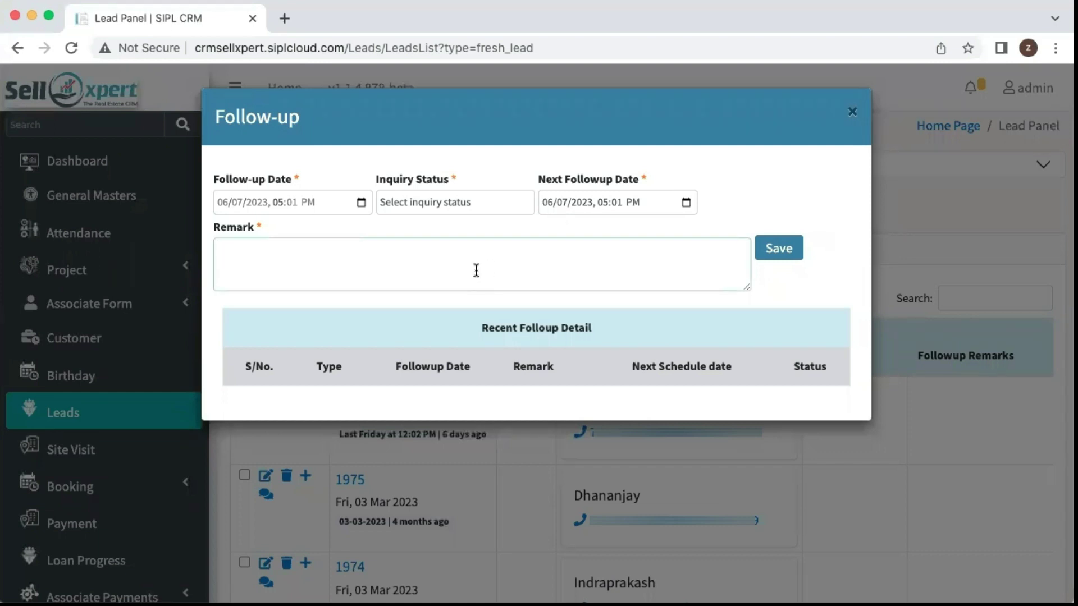
left_click(494, 201)
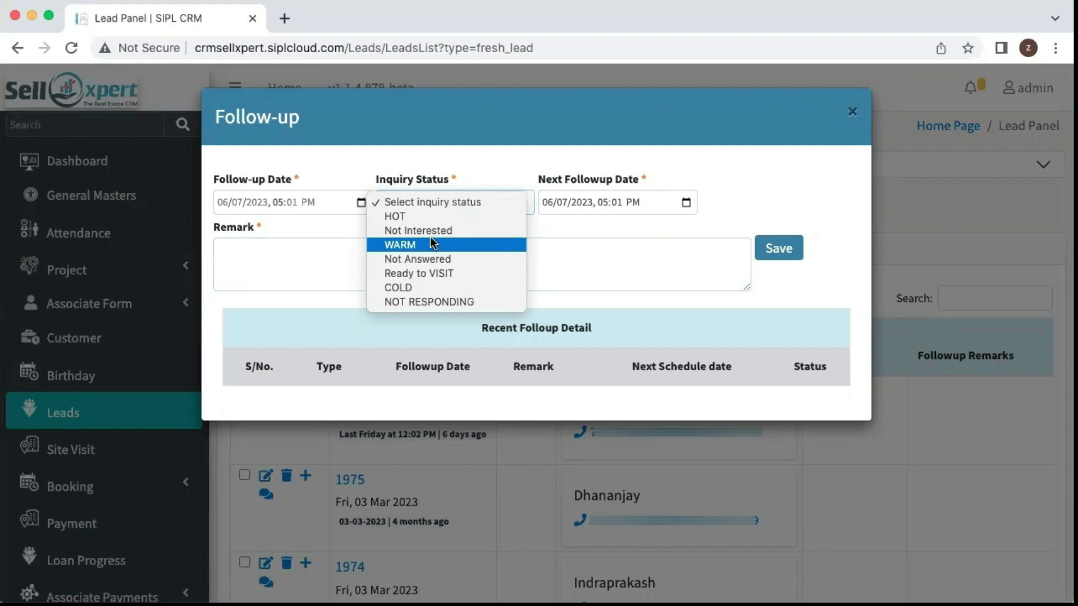
left_click(585, 215)
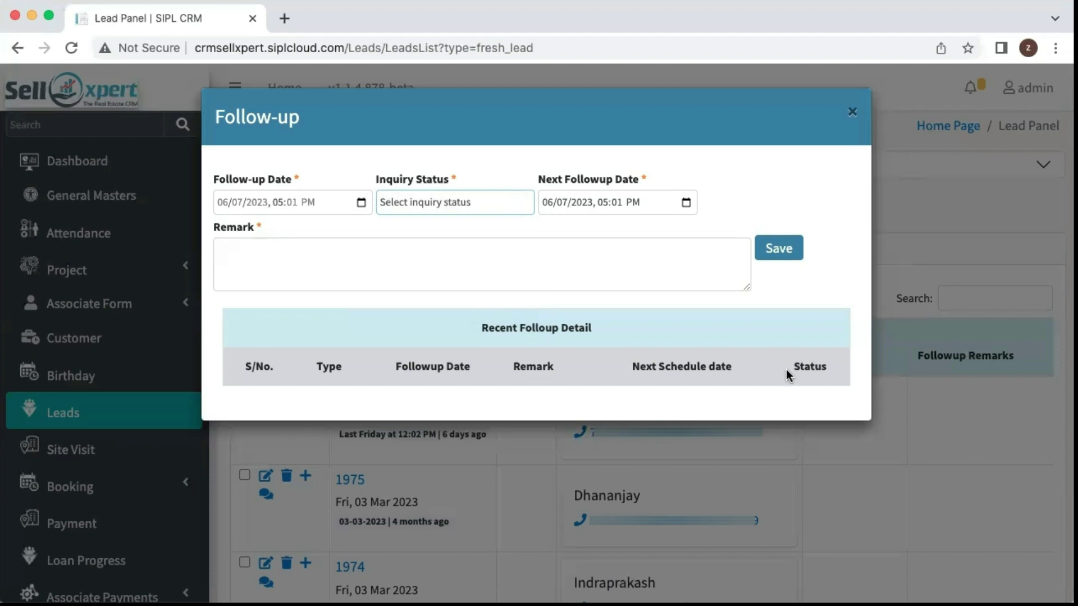
left_click(852, 112)
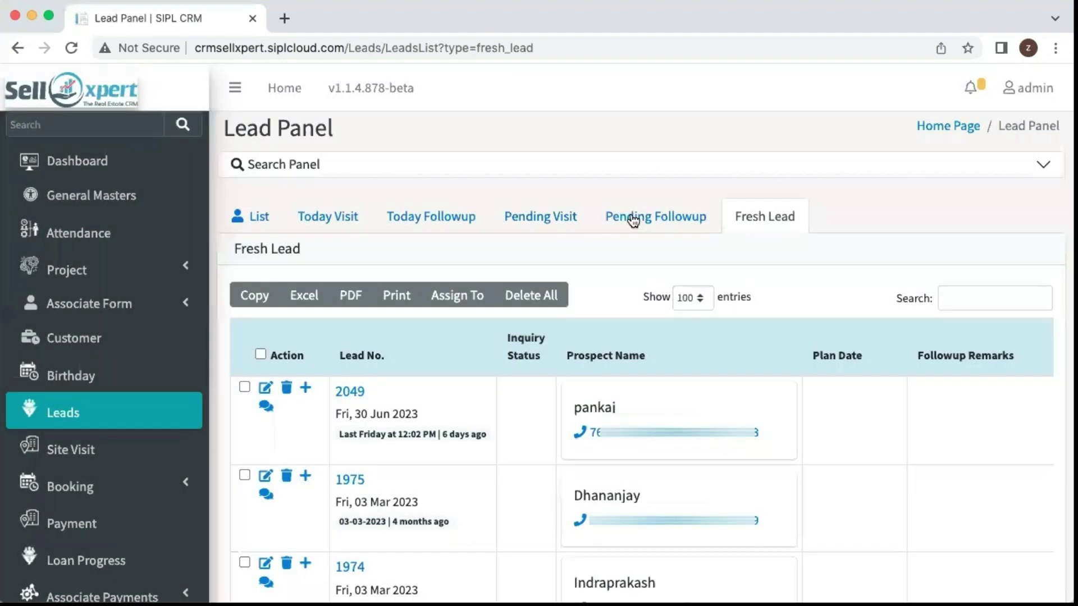
Step: Return to the dashboard, open the full Leads list and look through its entries
left_click(77, 163)
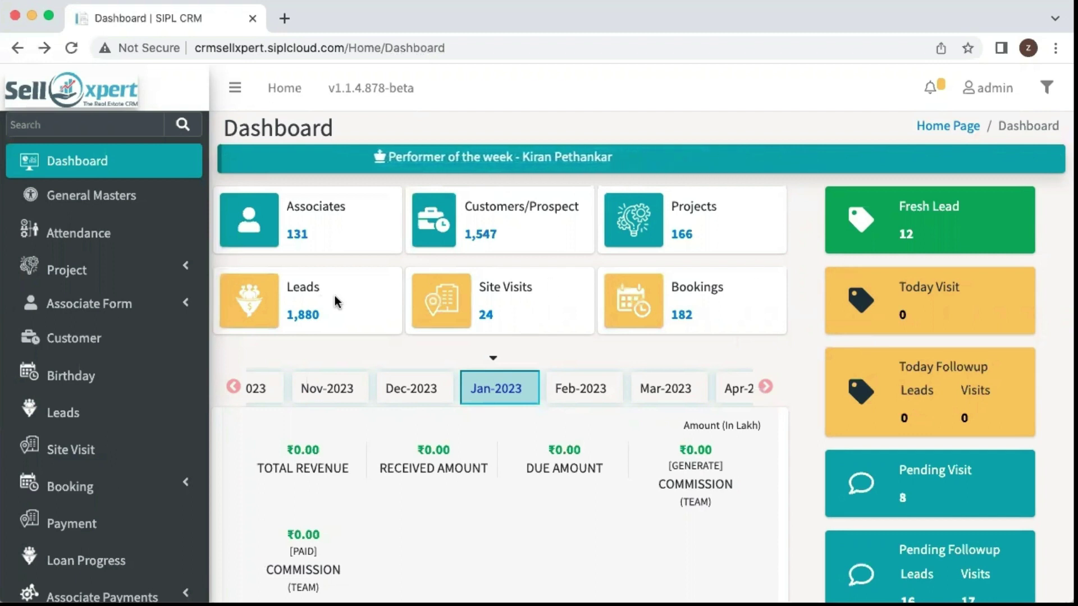
left_click(67, 414)
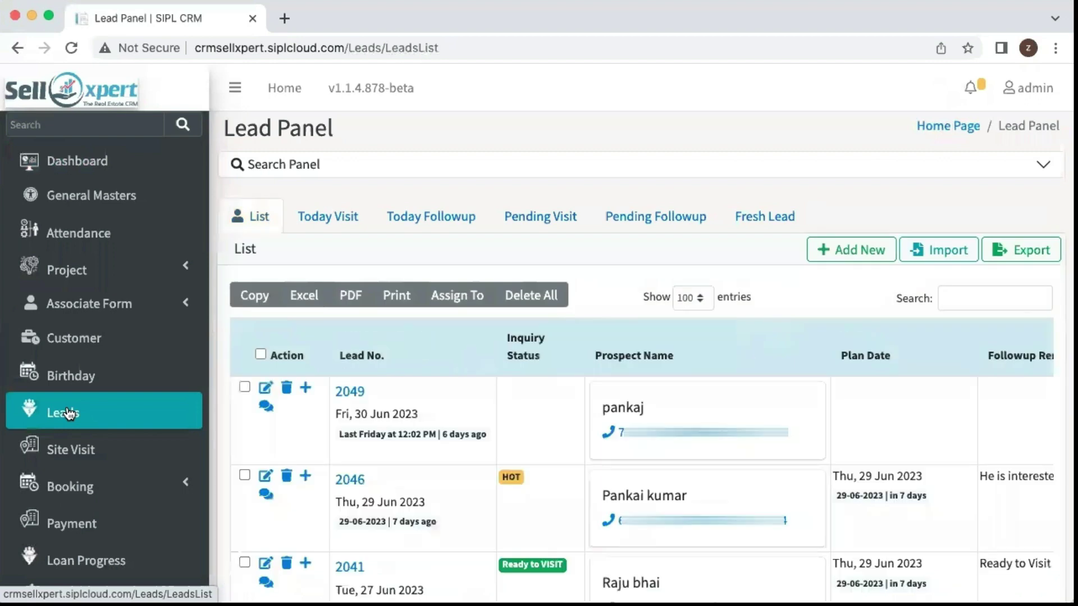
scroll(69, 414, "down", 2)
scroll(69, 414, "up", 2)
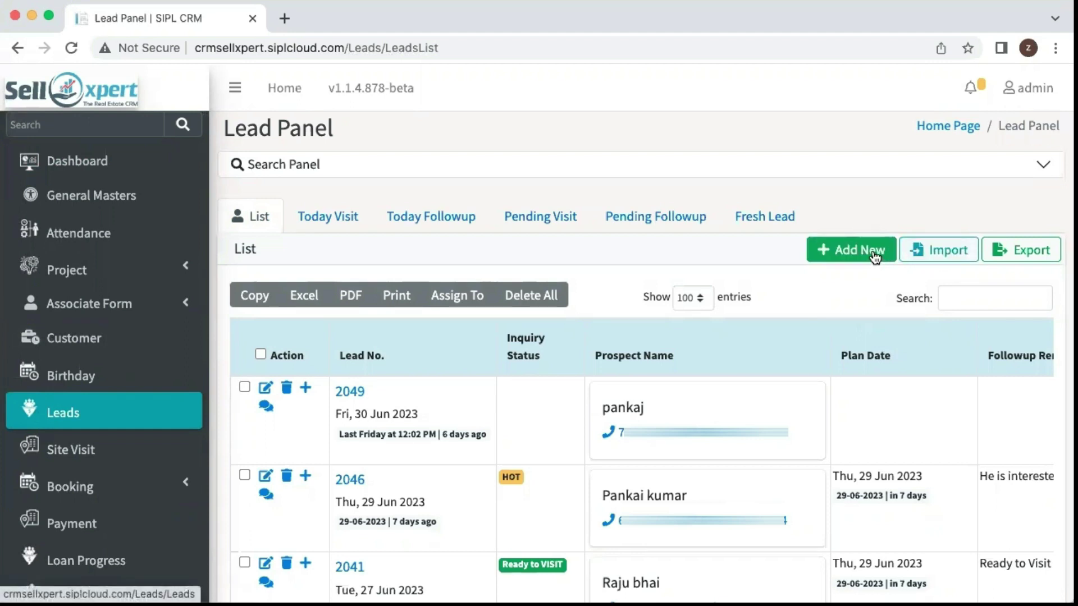
Step: Examine the notes and sample file option for importing leads, and close the import dialog without uploading
left_click(931, 260)
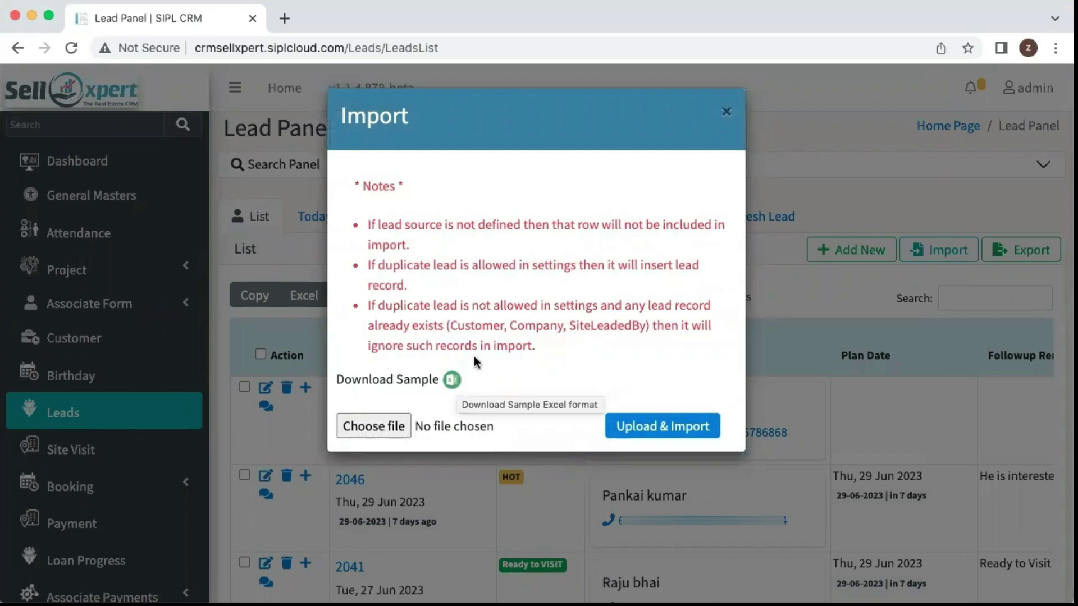
left_click(727, 113)
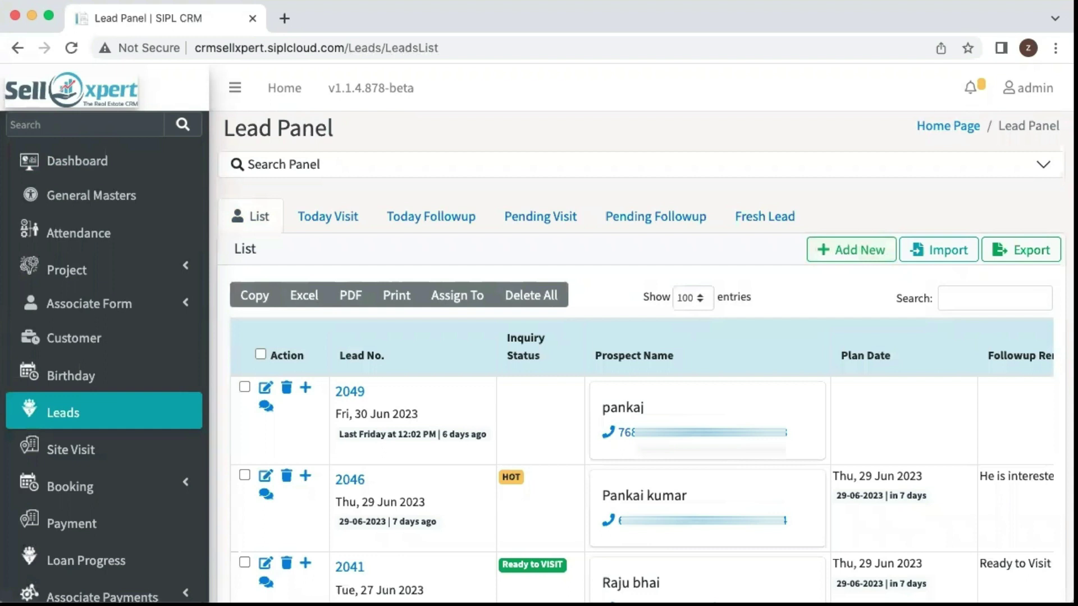
scroll(720, 448, "down", 1)
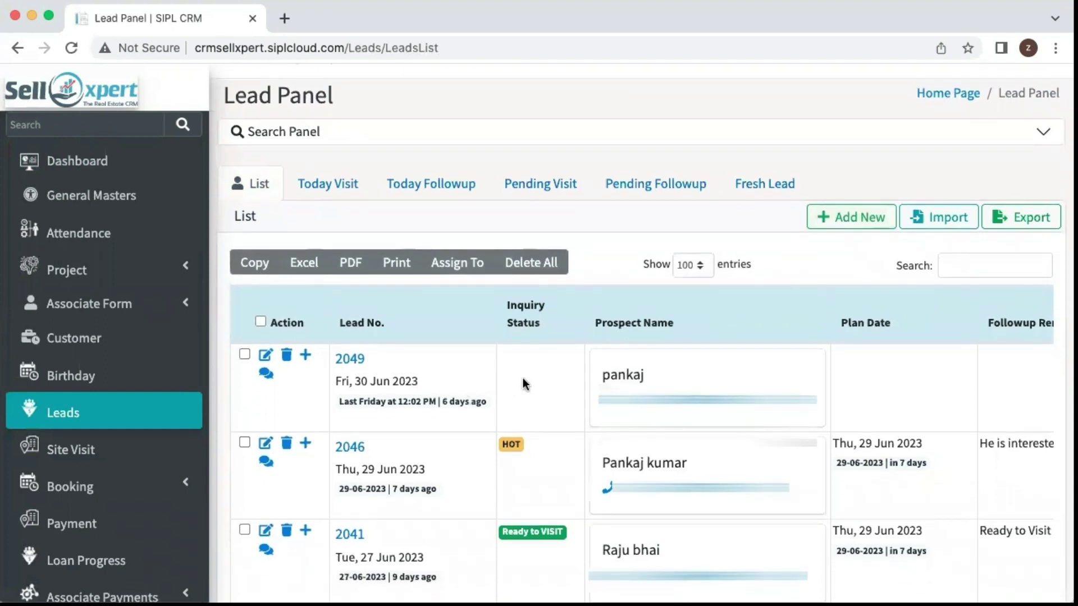
scroll(558, 455, "up", 1)
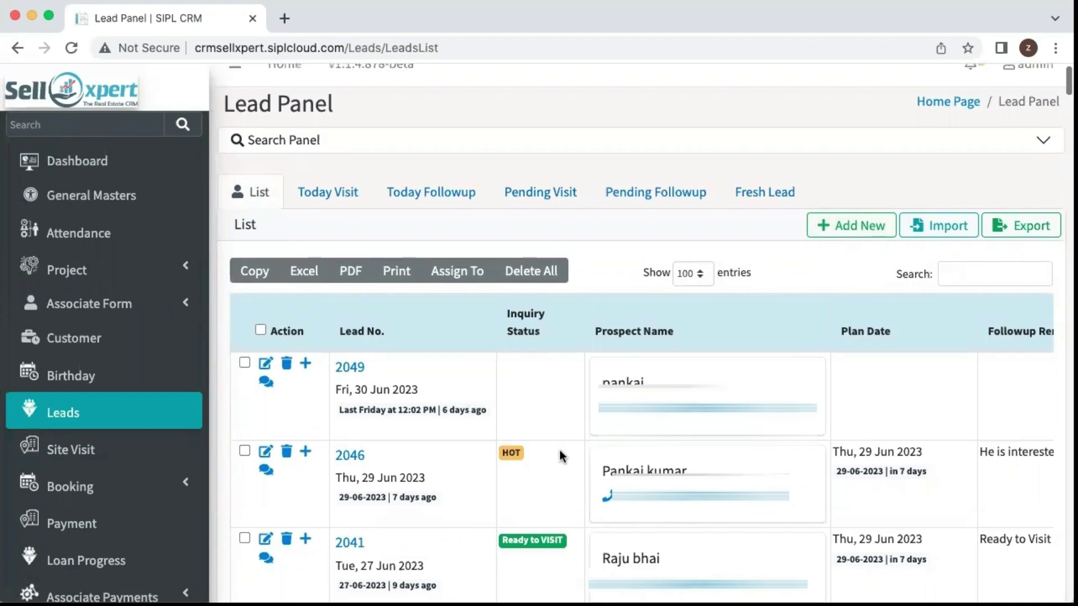
Step: Start a new lead and set its Source of Leads to CANOPY
left_click(836, 252)
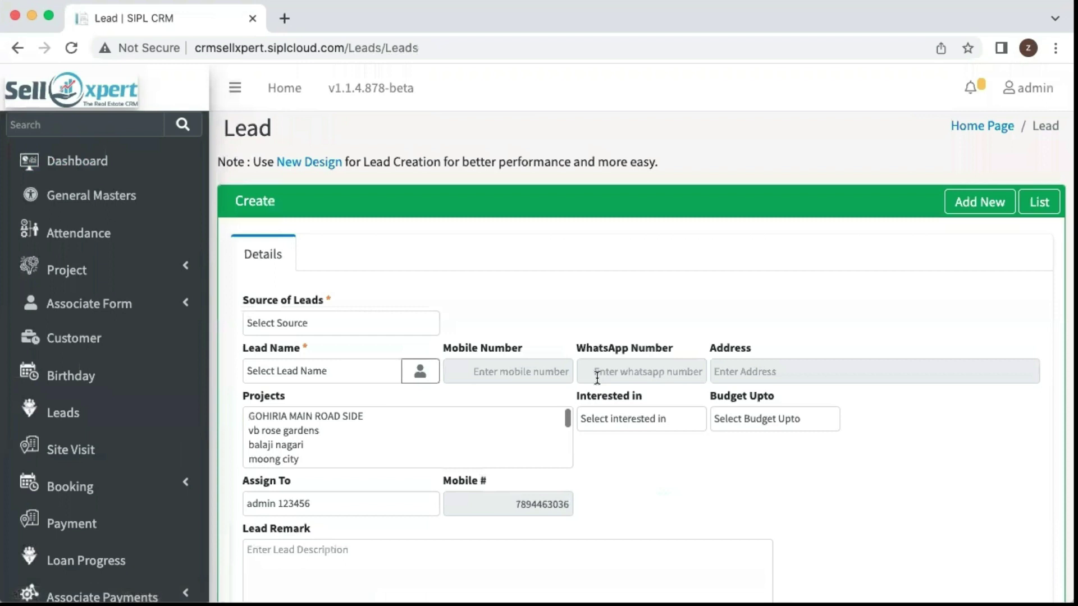
scroll(597, 370, "down", 2)
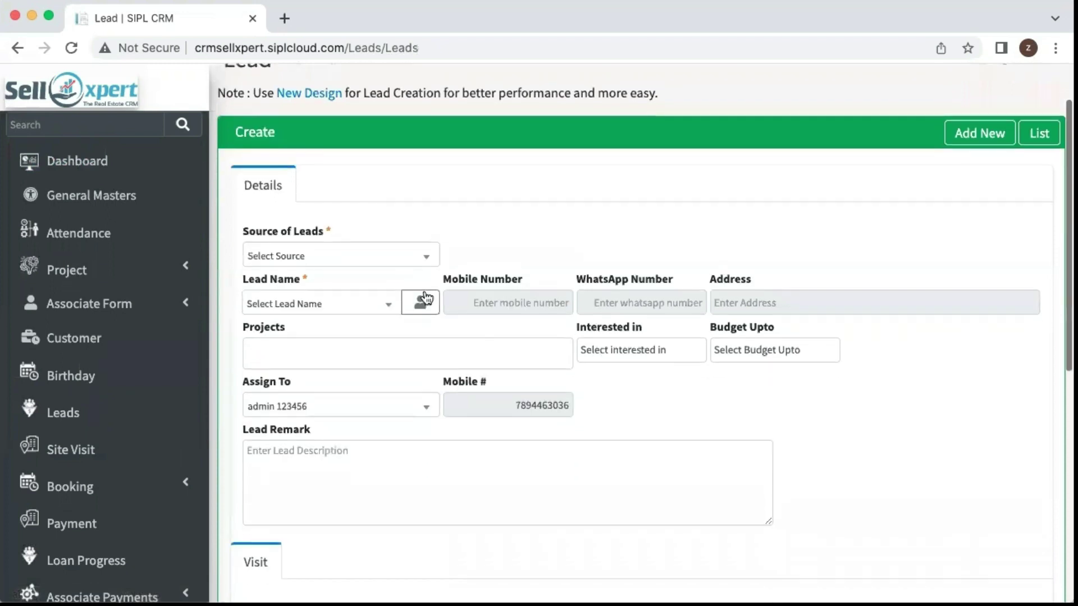
left_click(430, 258)
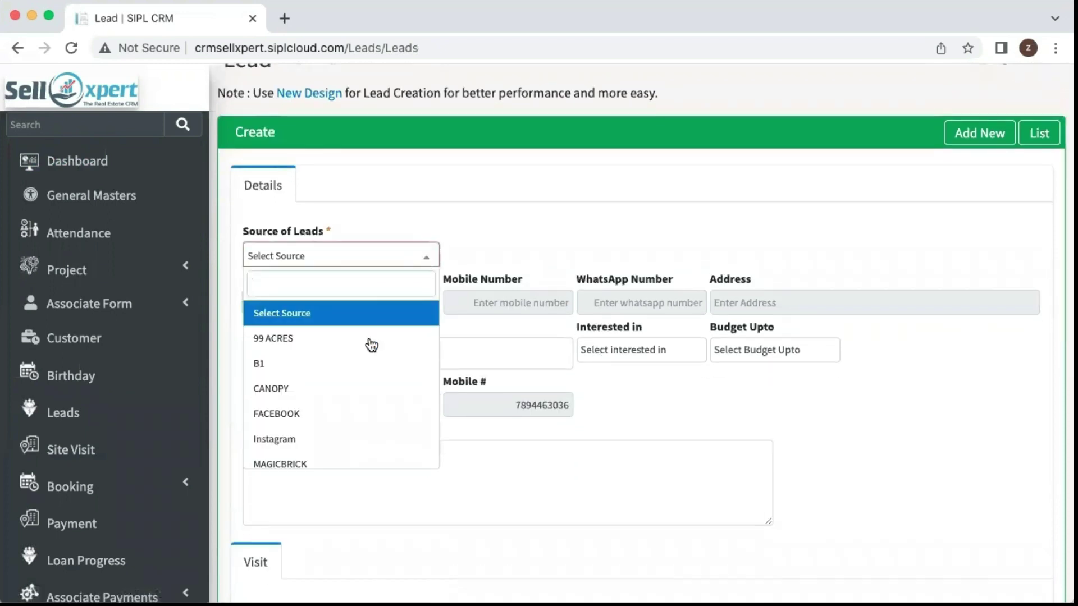
scroll(350, 418, "down", 3)
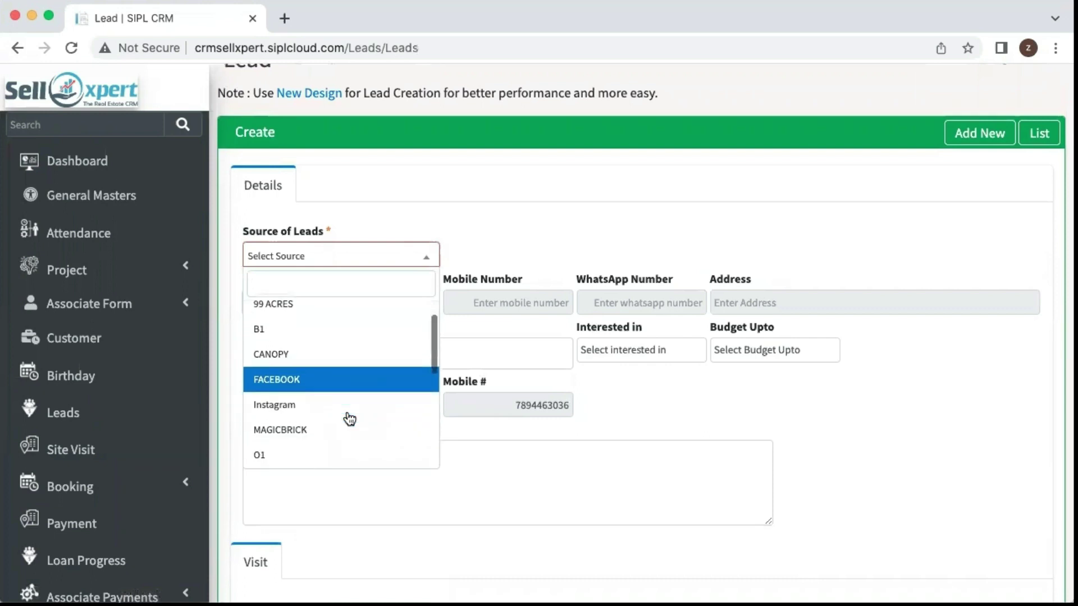
scroll(349, 419, "down", 4)
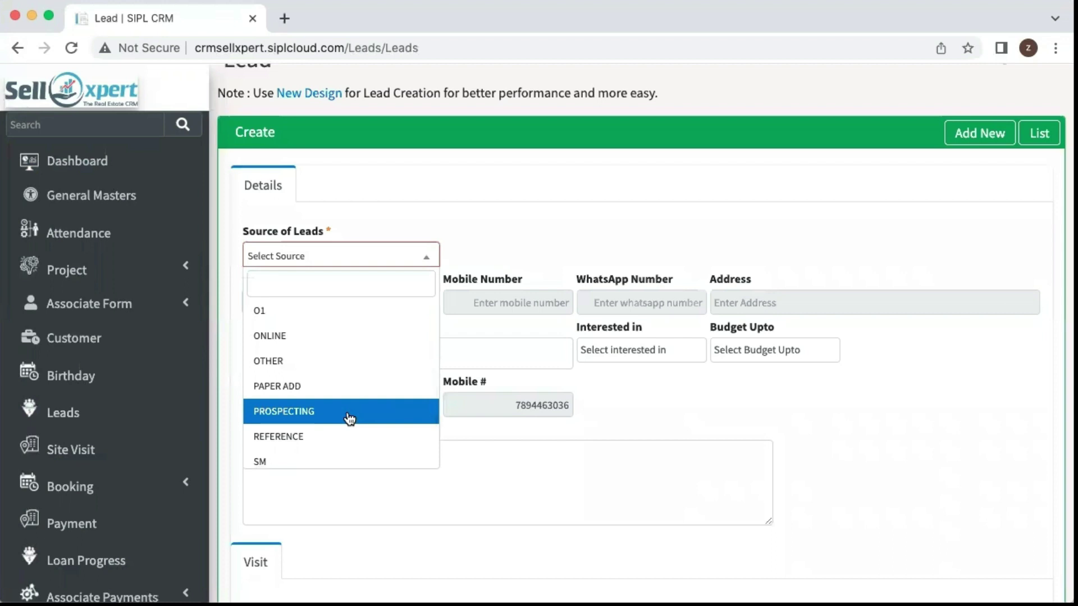
scroll(349, 418, "up", 7)
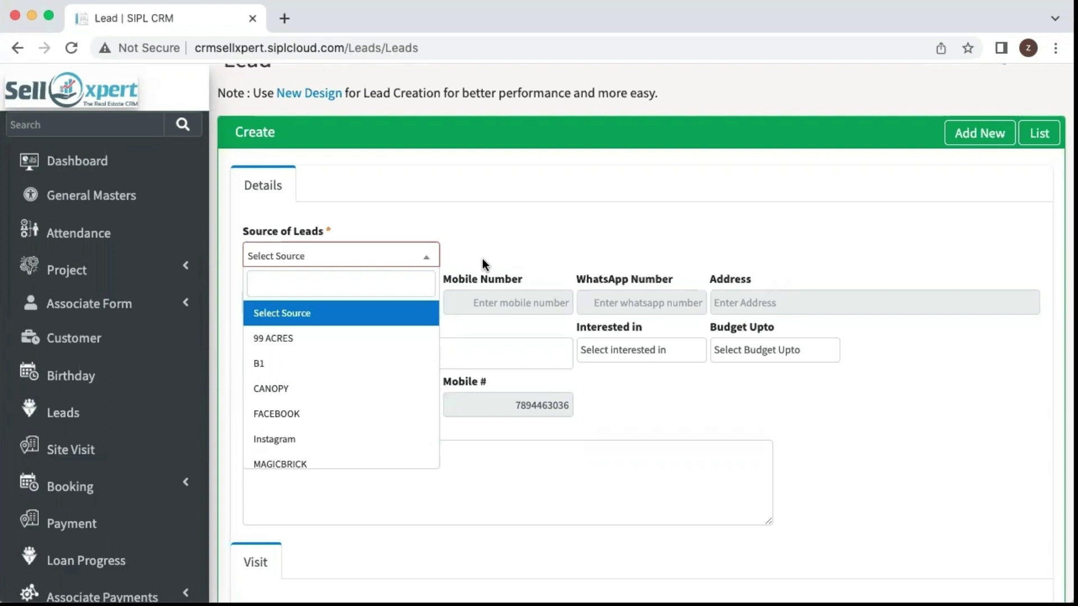
left_click(387, 388)
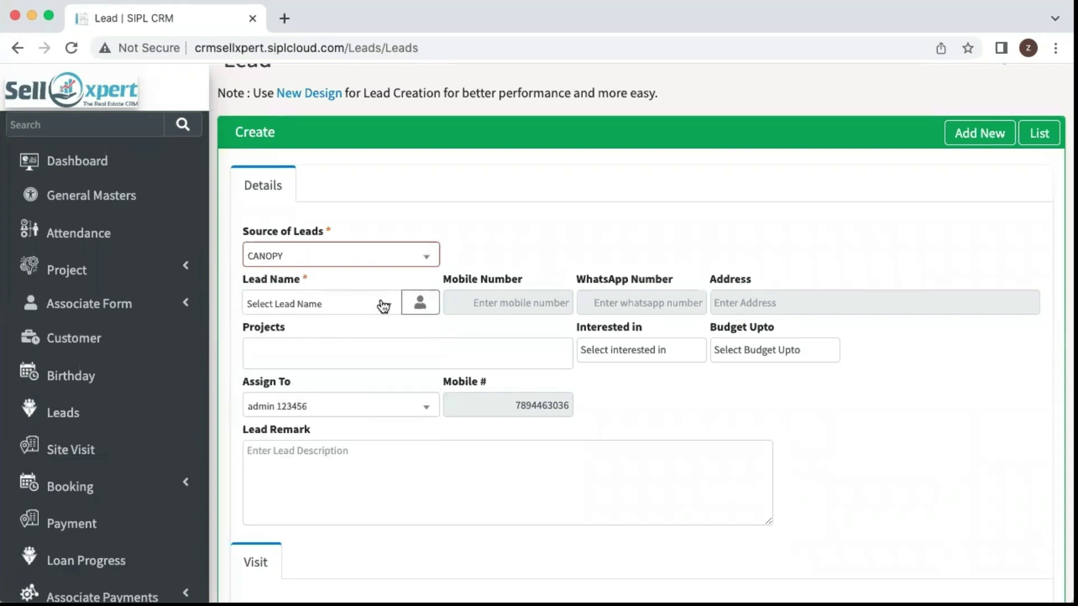
Step: Start a new customer record for the lead's name and enter the customer's full name and mobile number
left_click(416, 304)
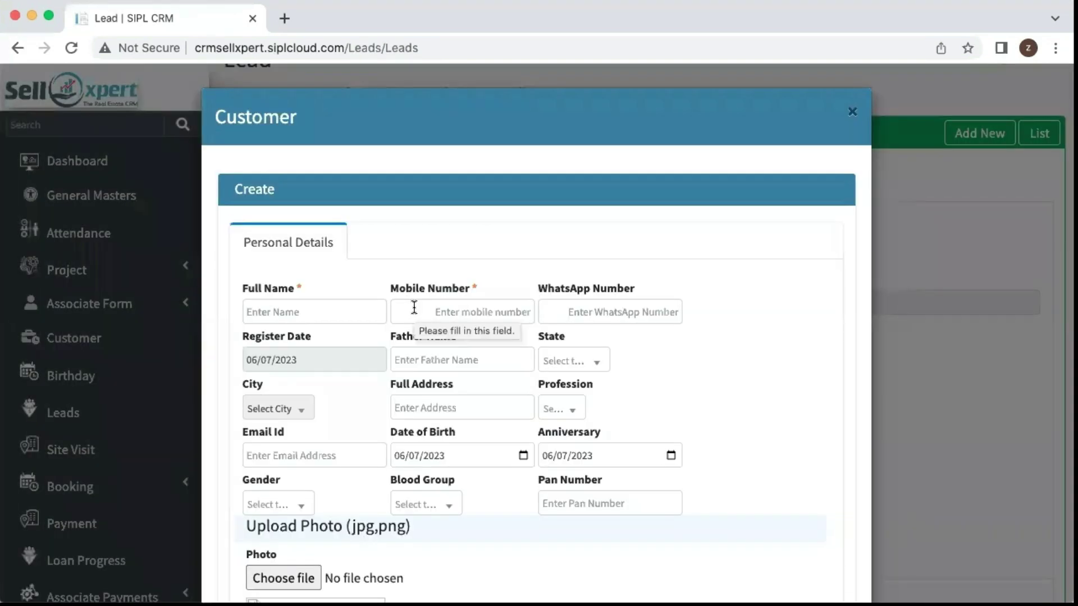
left_click(339, 308)
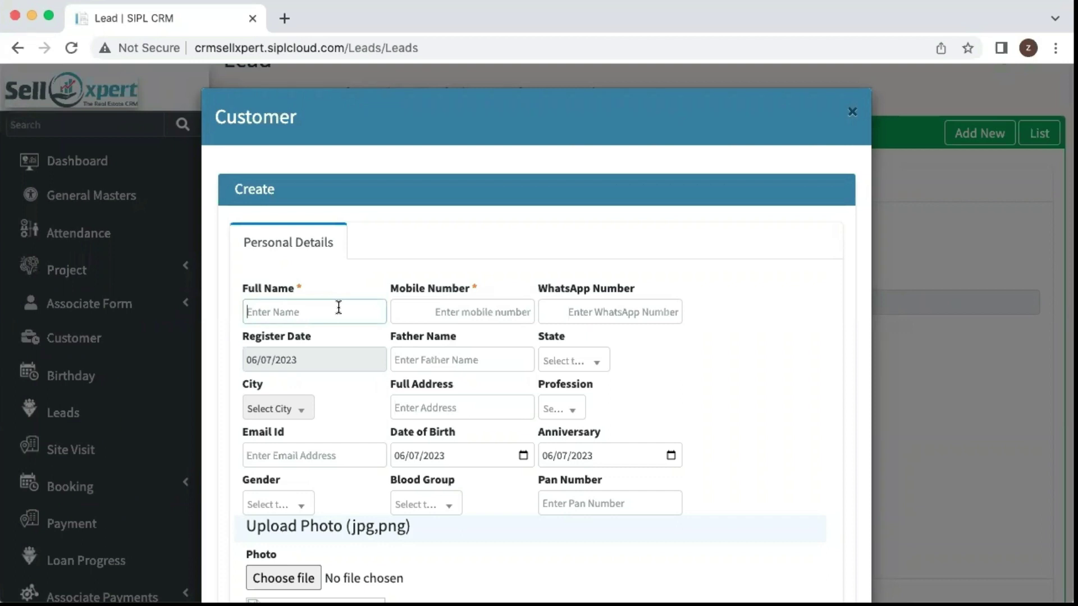
type("Demo Test")
key("Tab")
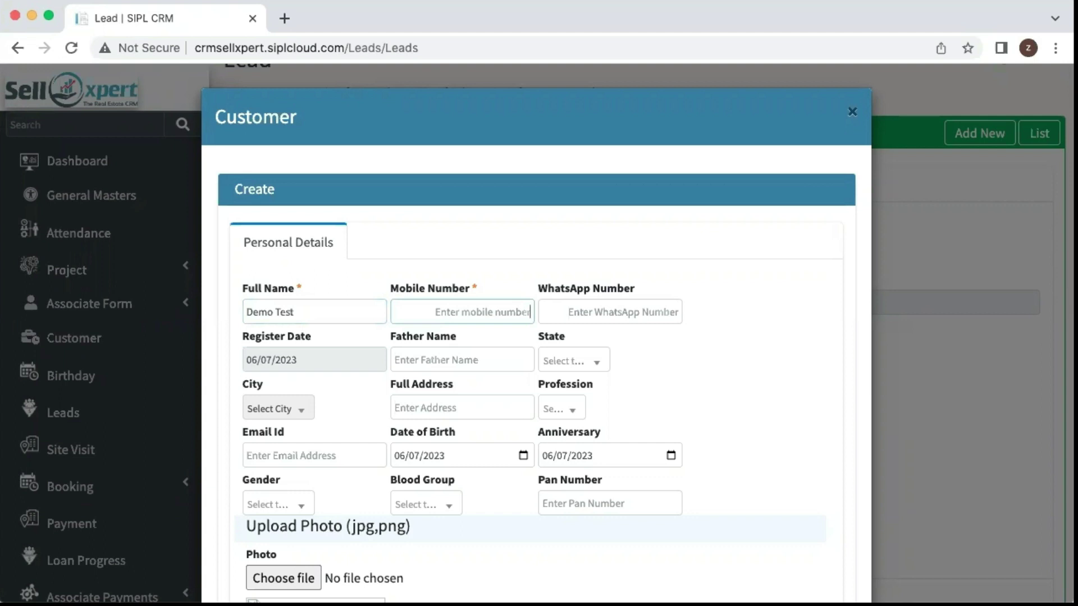
type("9000")
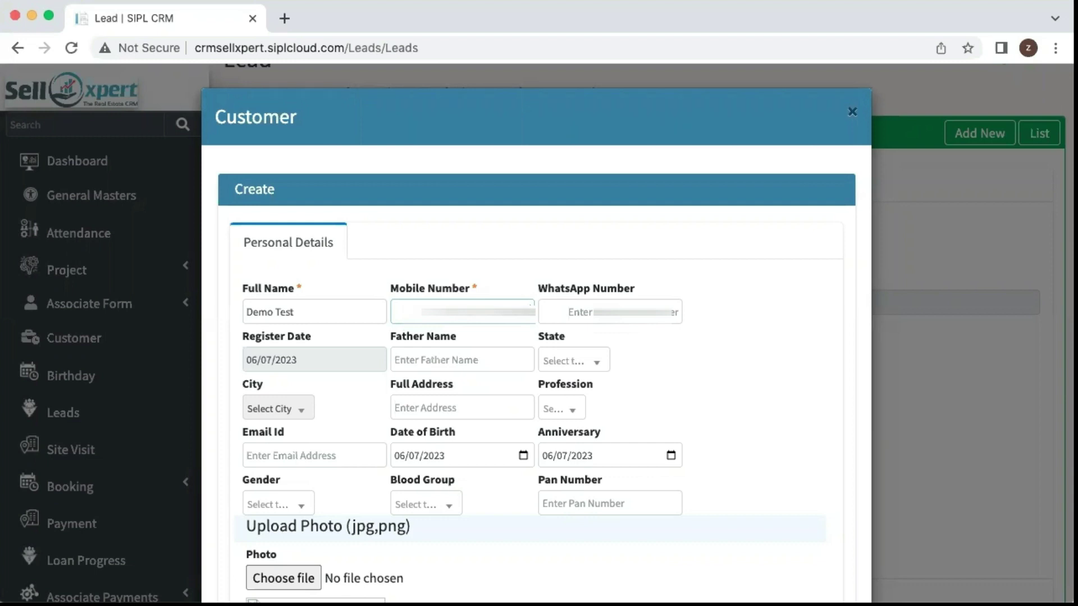
key("Tab")
key("Tab")
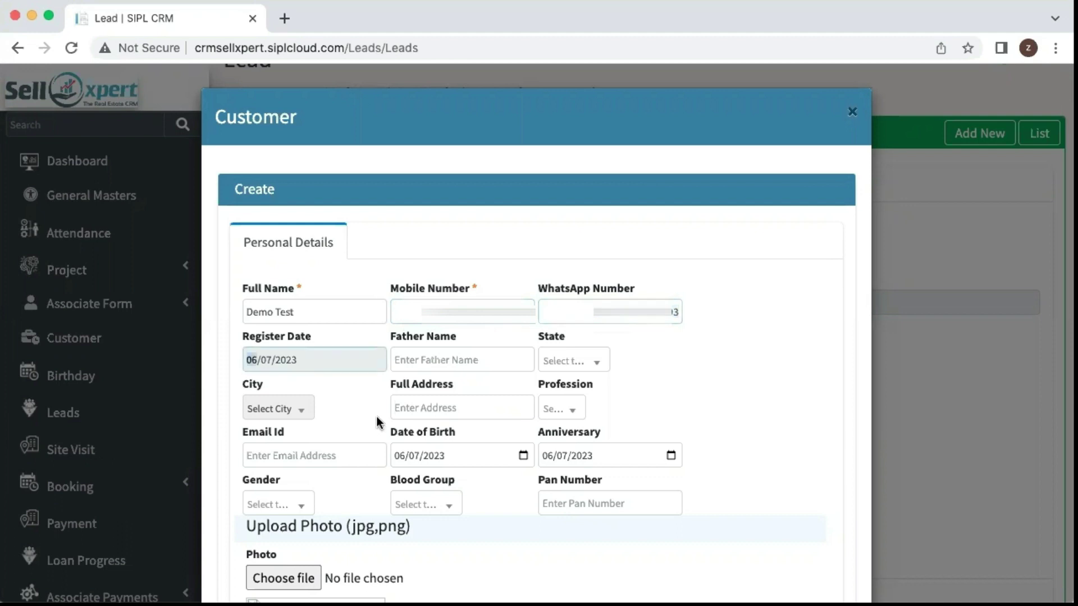
scroll(376, 416, "down", 1)
scroll(377, 417, "down", 2)
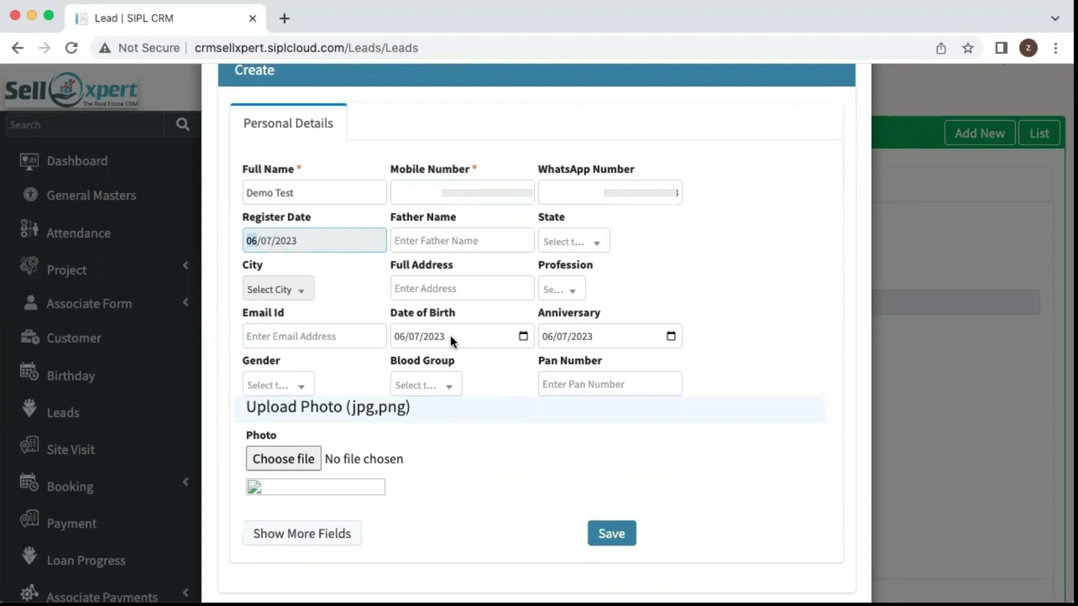
scroll(452, 341, "up", 2)
scroll(691, 171, "up", 2)
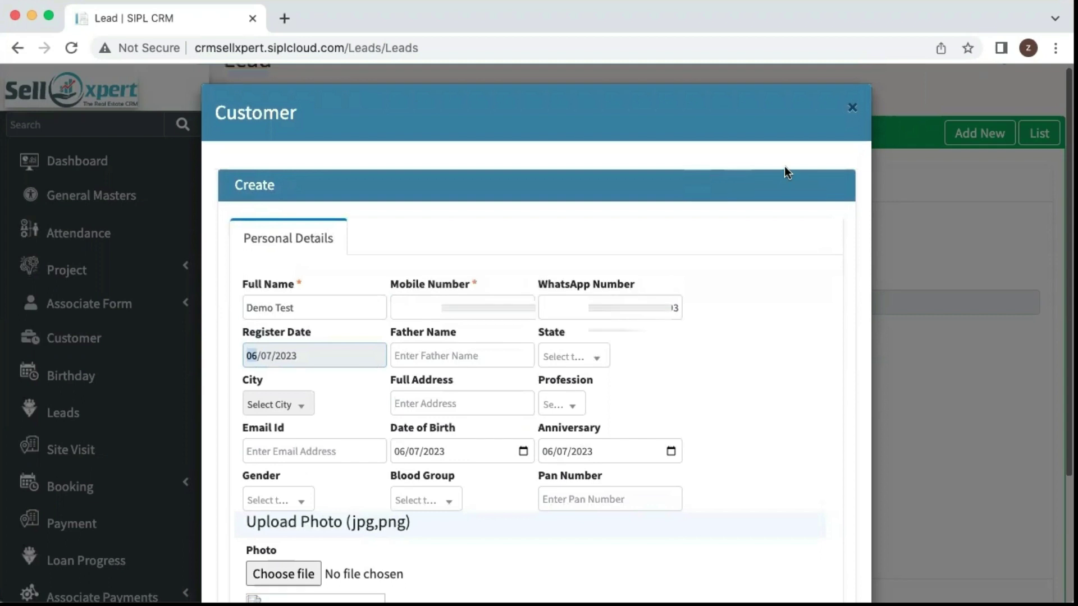
Step: Close the customer form without saving and look through the people available under Assign To for the lead
left_click(851, 107)
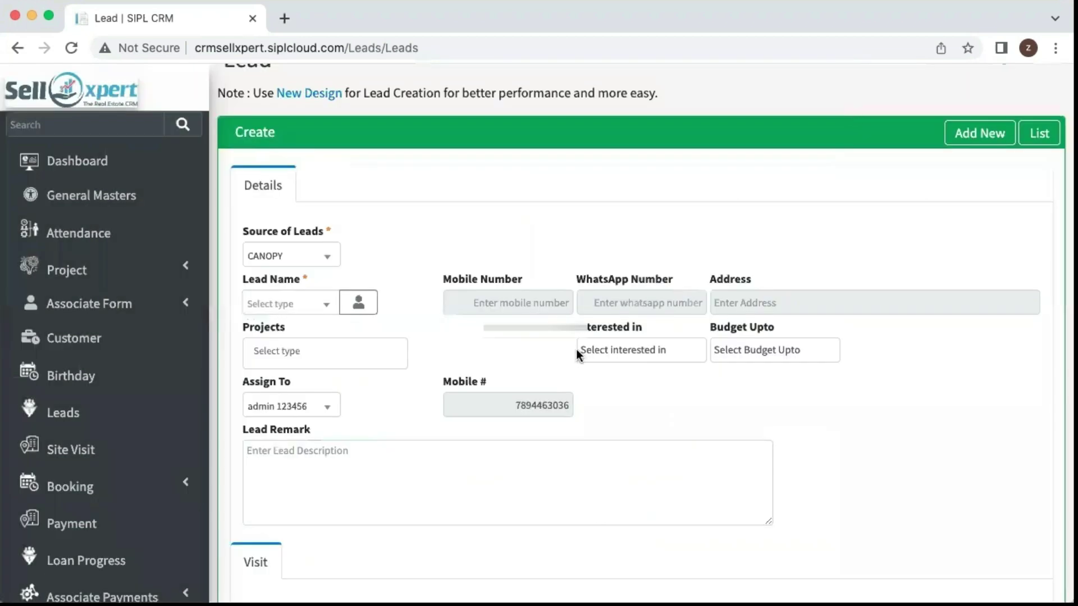
scroll(576, 354, "down", 3)
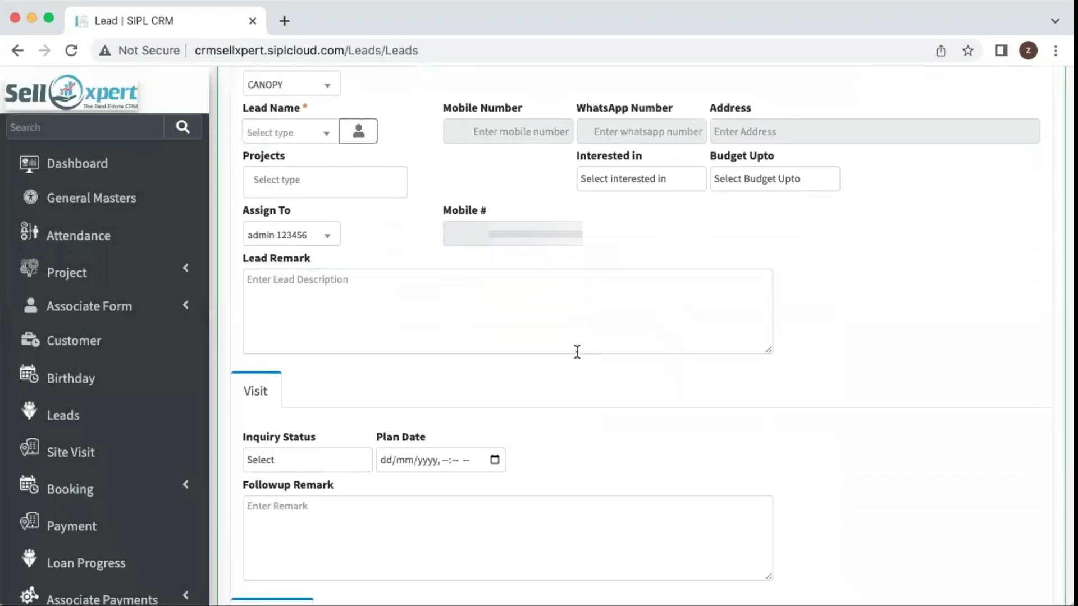
left_click(331, 239)
scroll(315, 339, "down", 2)
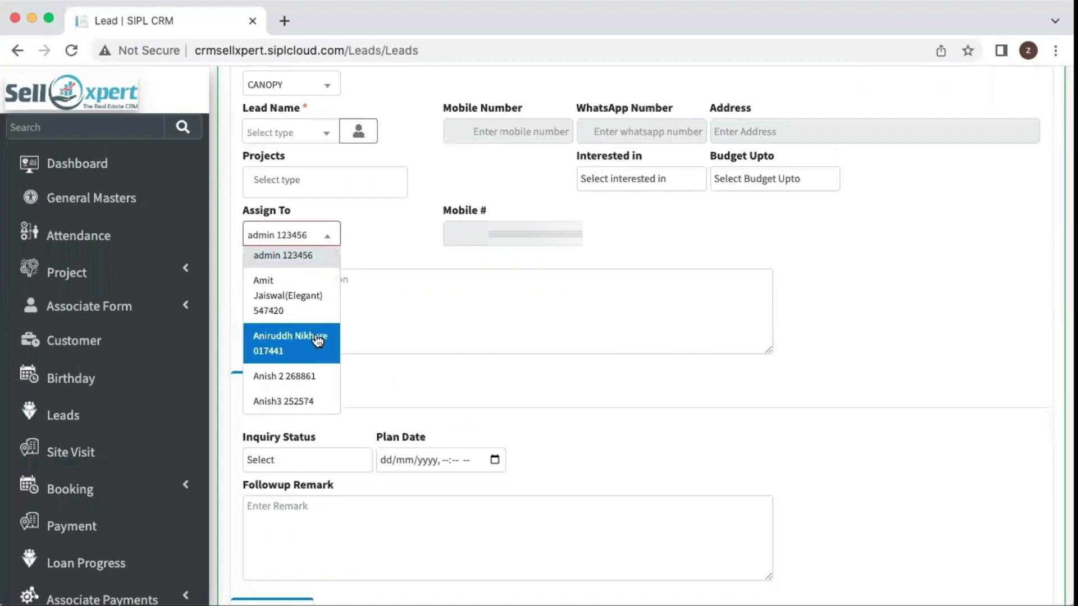
scroll(317, 337, "down", 3)
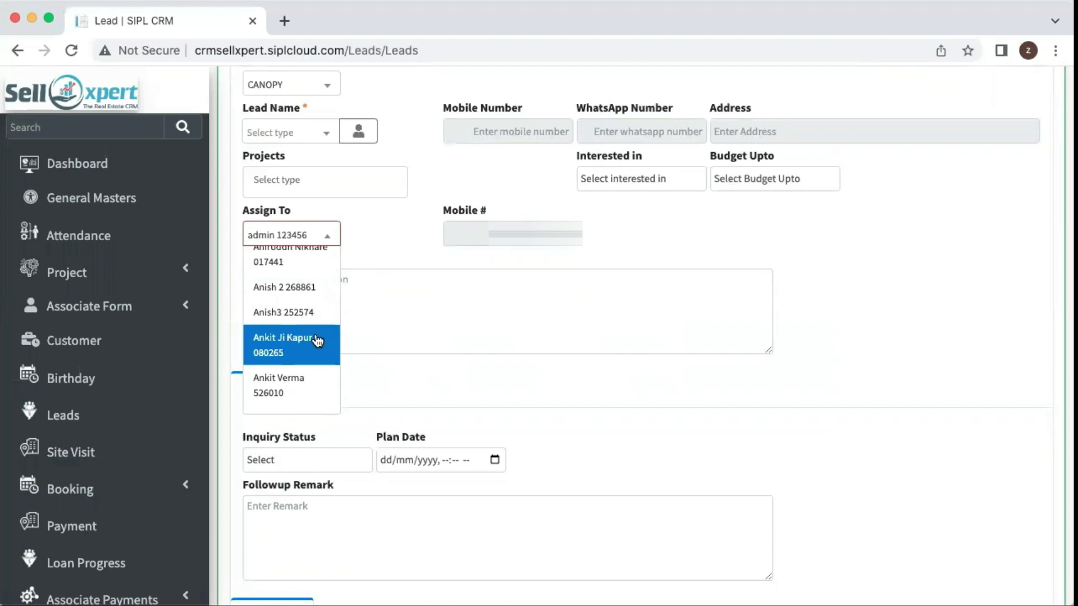
left_click(407, 305)
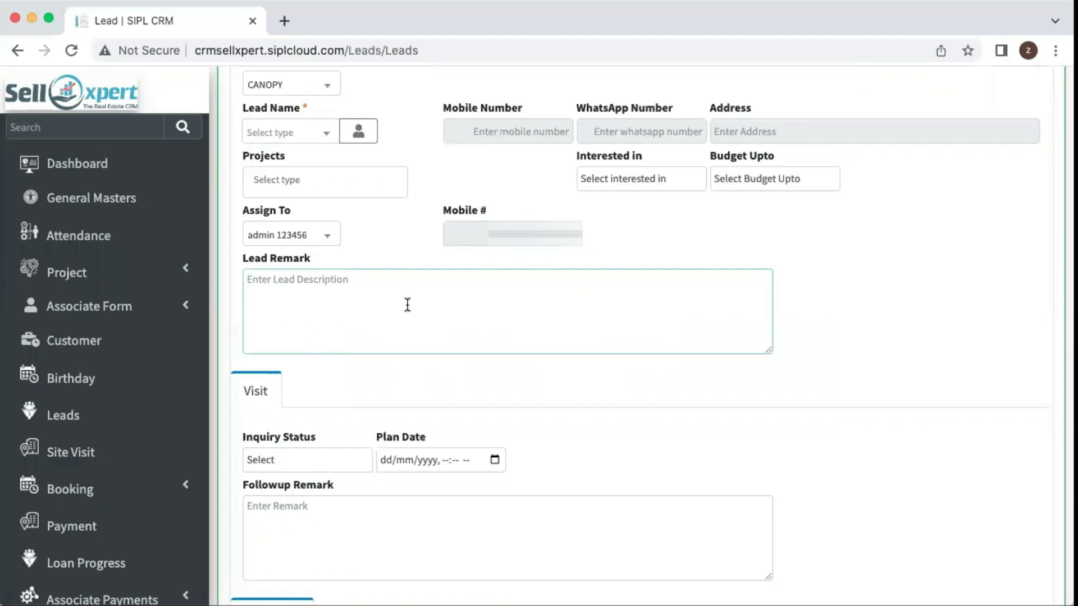
Step: Examine the lead form's Inquiry Status options and the rest of its Visit and Reference sections
scroll(407, 305, "down", 3)
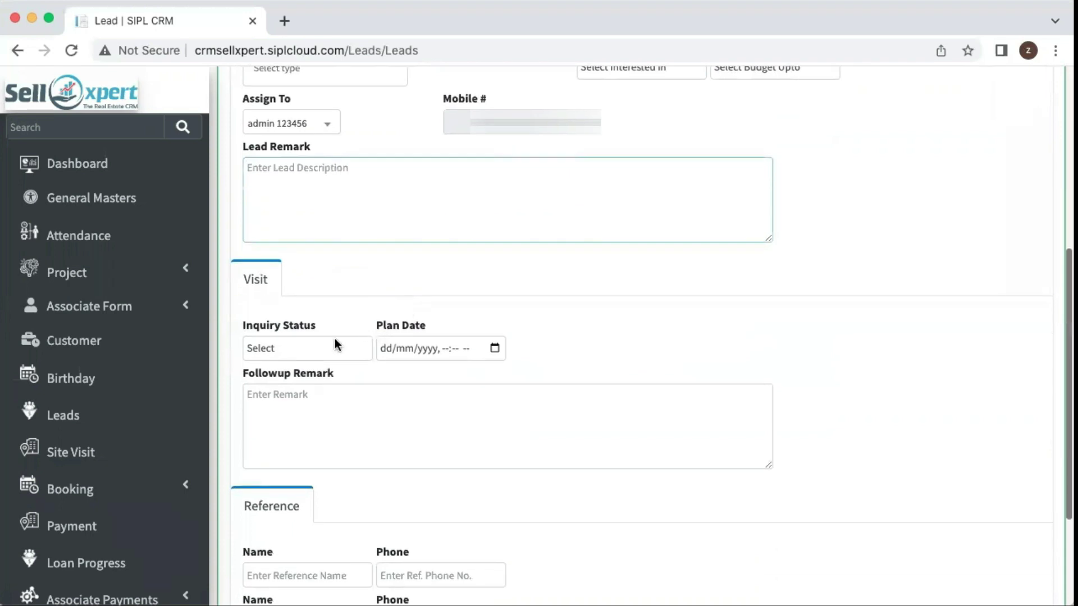
left_click(322, 348)
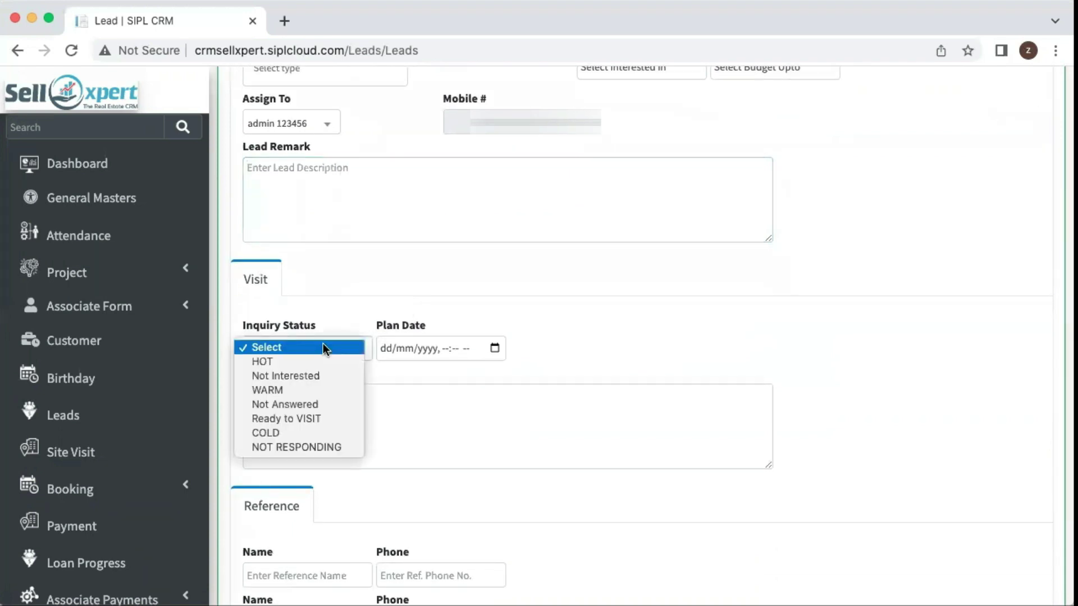
left_click(439, 362)
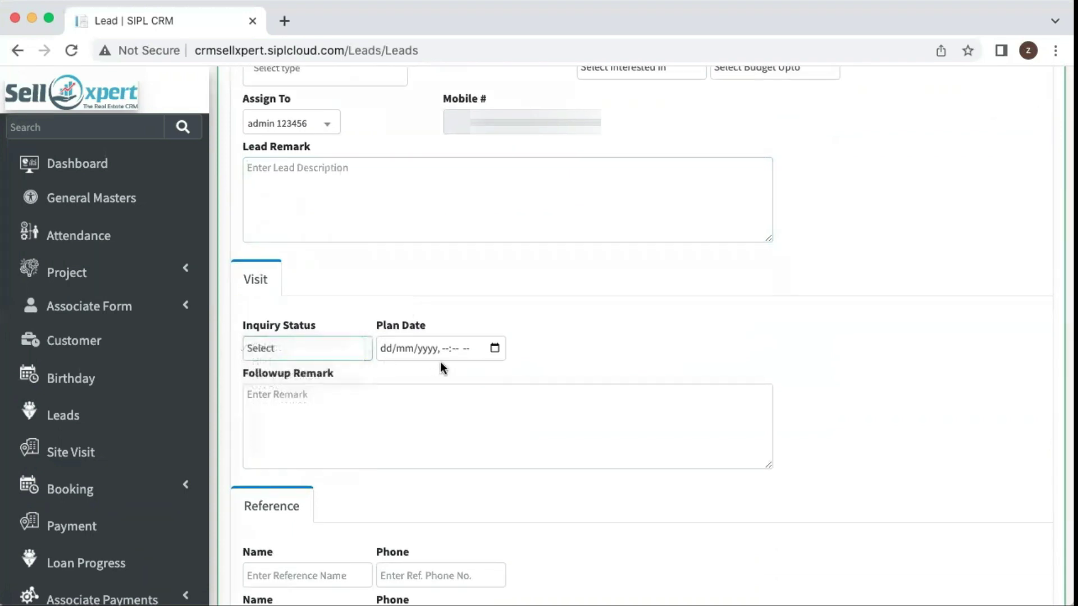
scroll(421, 407, "down", 3)
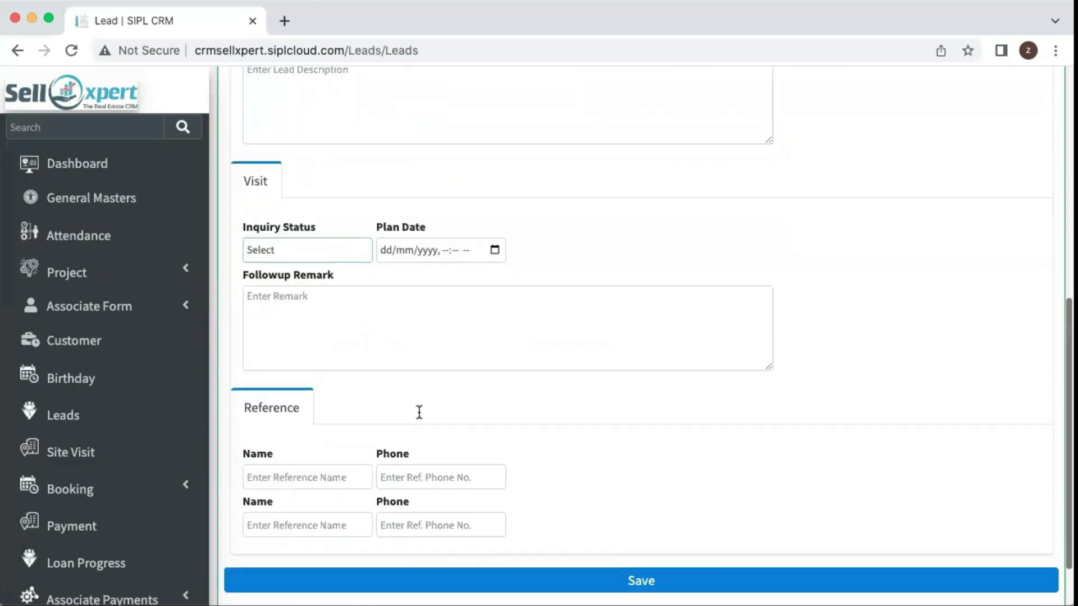
scroll(421, 337, "down", 2)
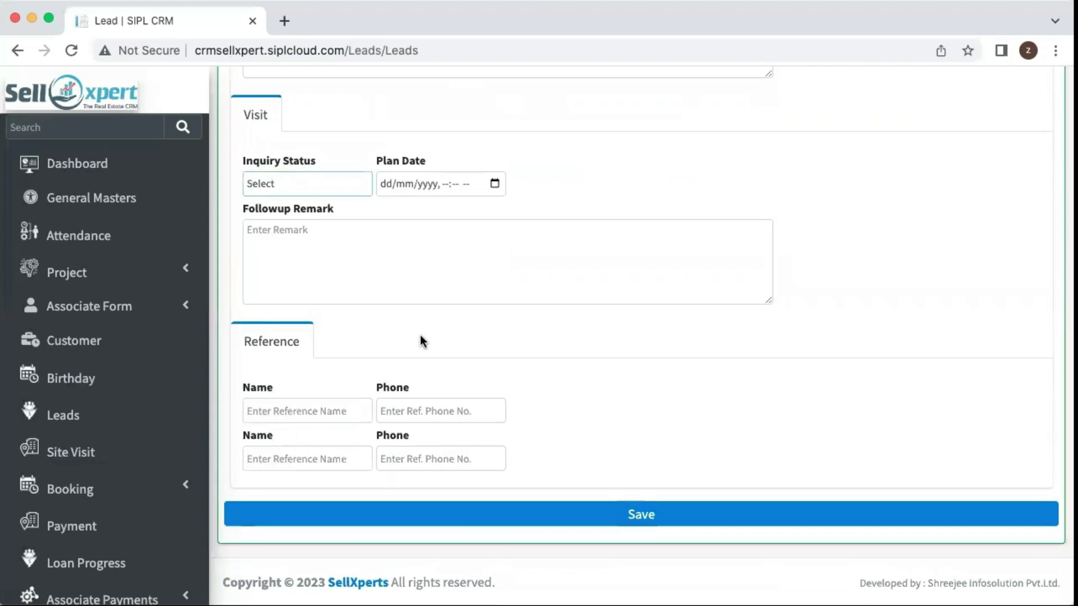
Step: Leave the new lead unsaved and return to the list of existing leads
scroll(421, 337, "up", 10)
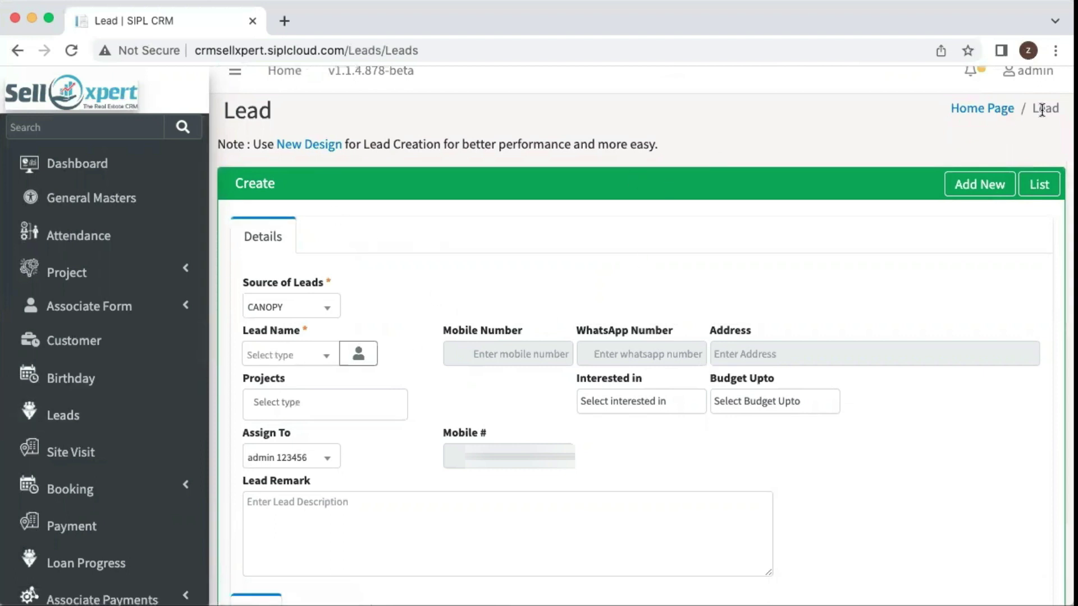
left_click(1021, 183)
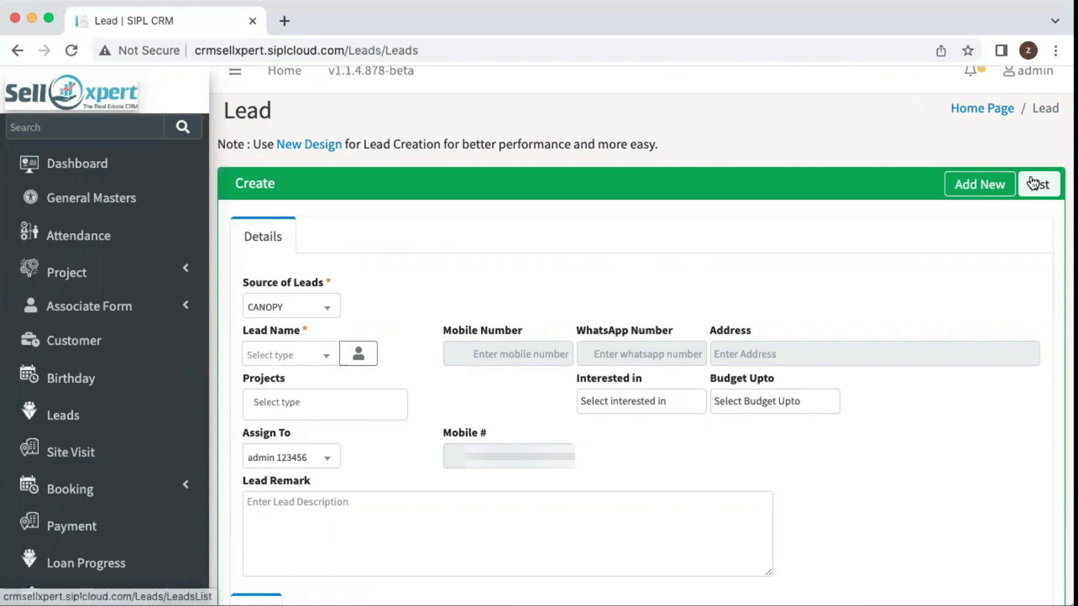
left_click(650, 222)
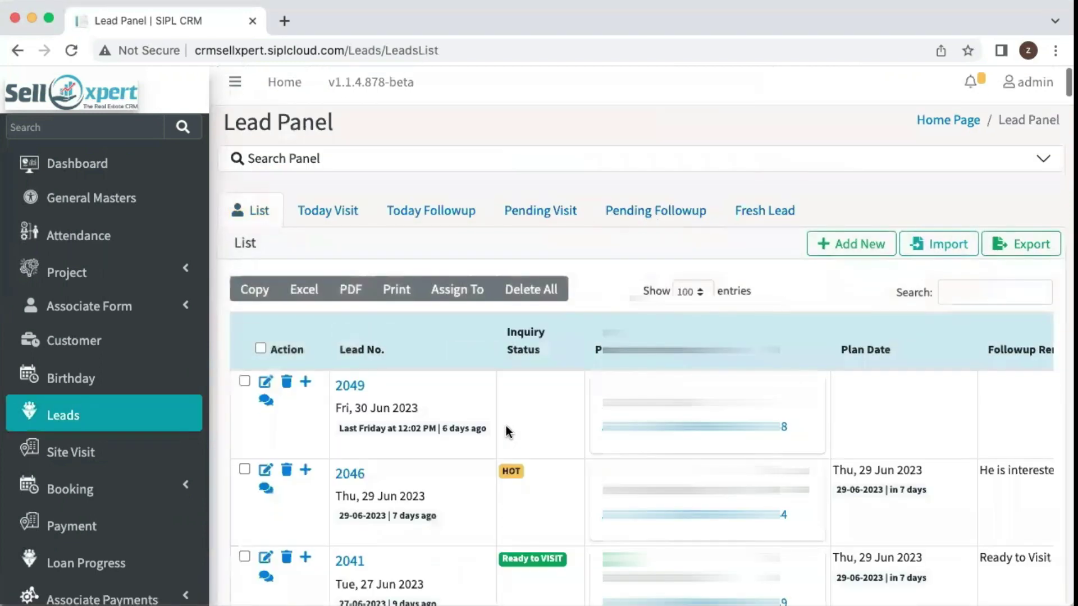
scroll(507, 432, "down", 2)
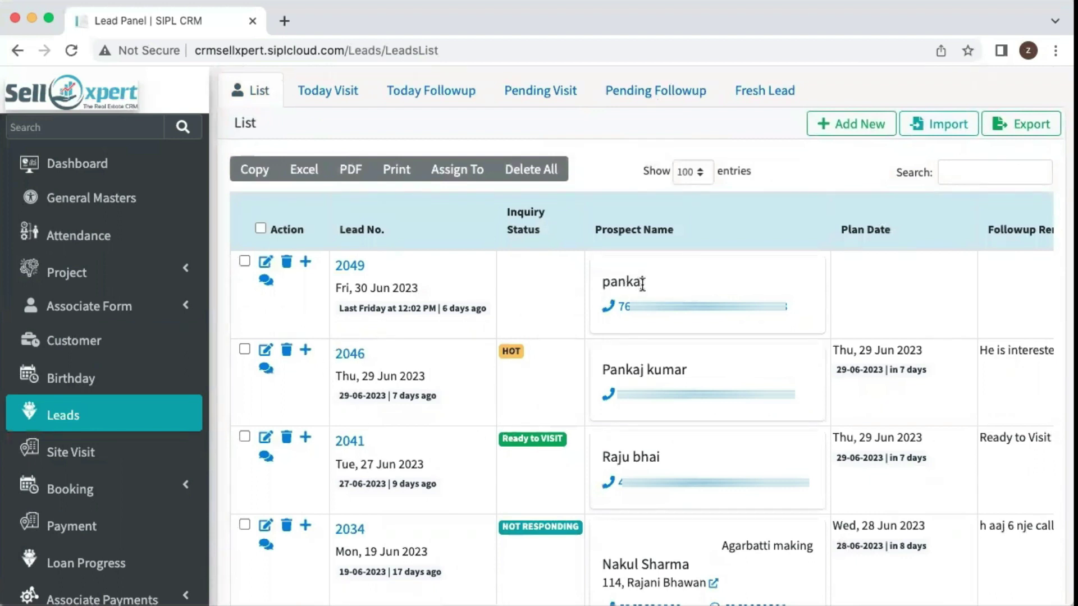
Step: Open a follow-up for the first listed lead, with Inquiry Status HOT and the Next Followup Date set to 07/07/2023
left_click(268, 278)
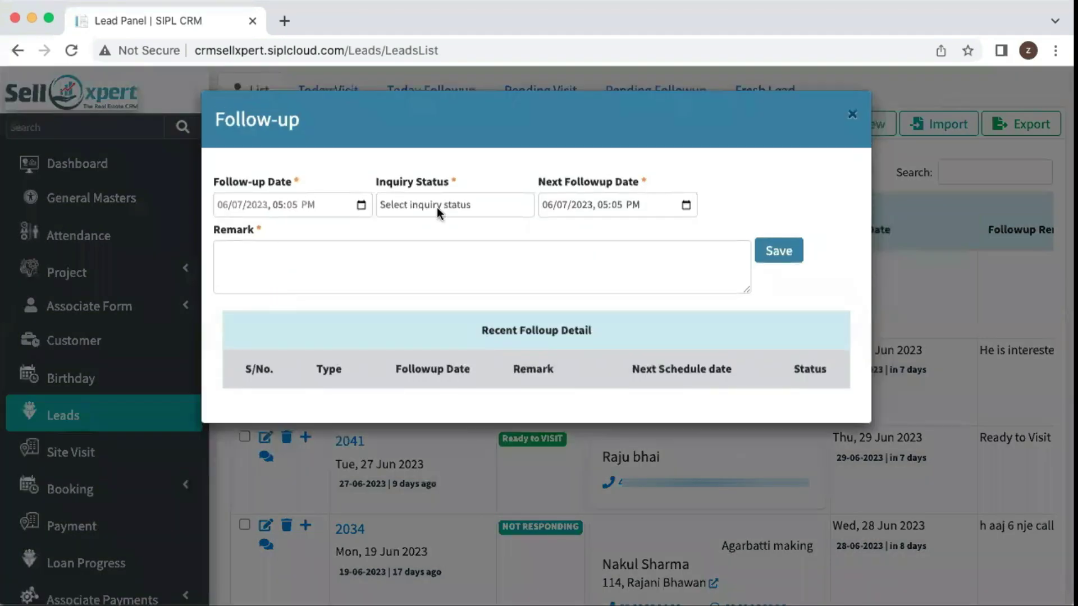
left_click(444, 206)
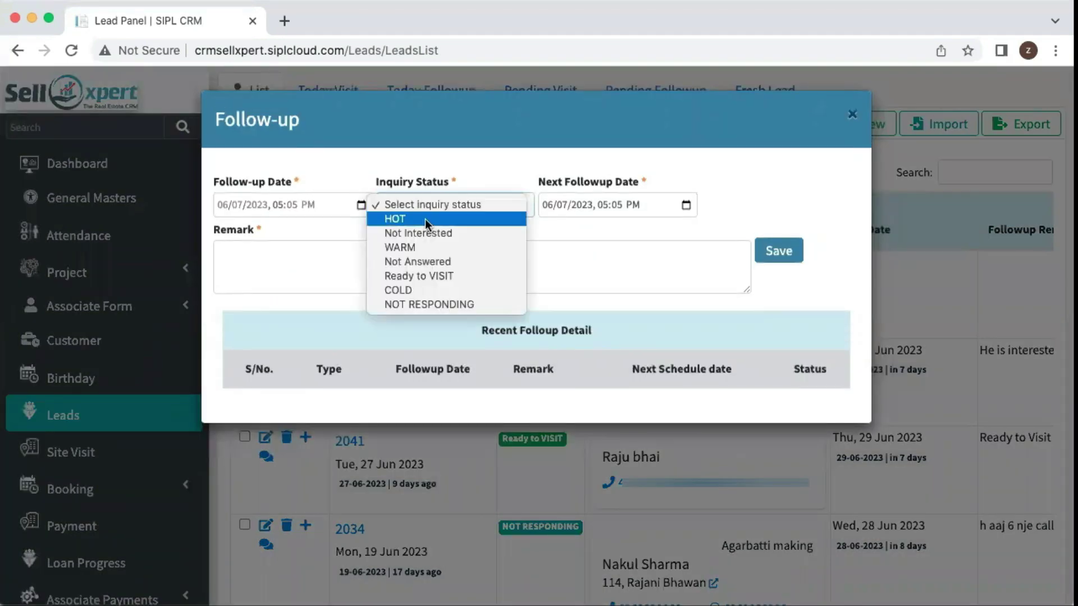
left_click(426, 219)
left_click(576, 204)
left_click(547, 207)
left_click(686, 206)
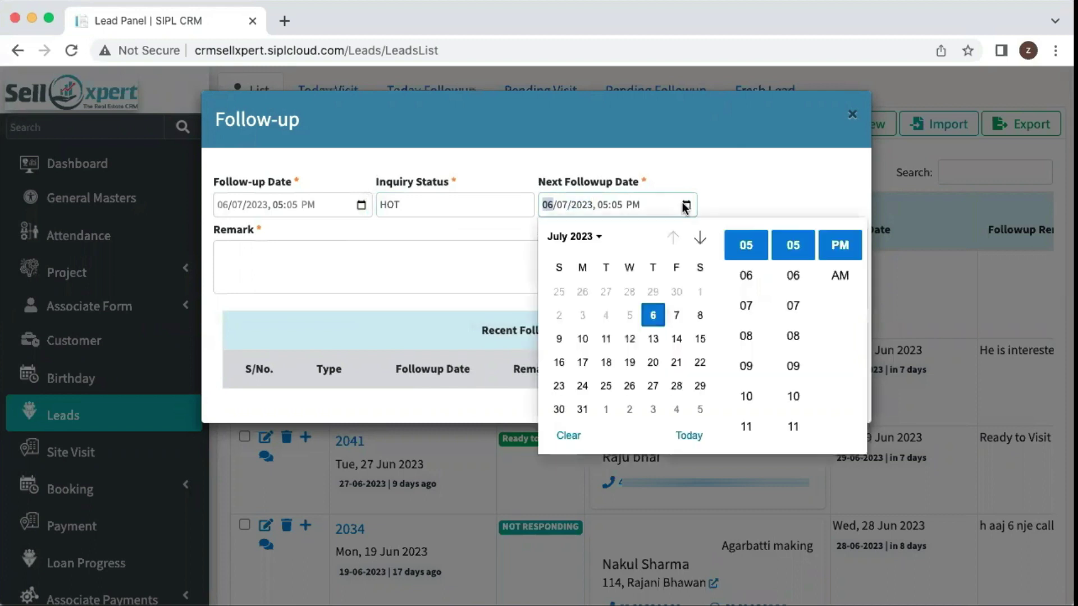
left_click(677, 317)
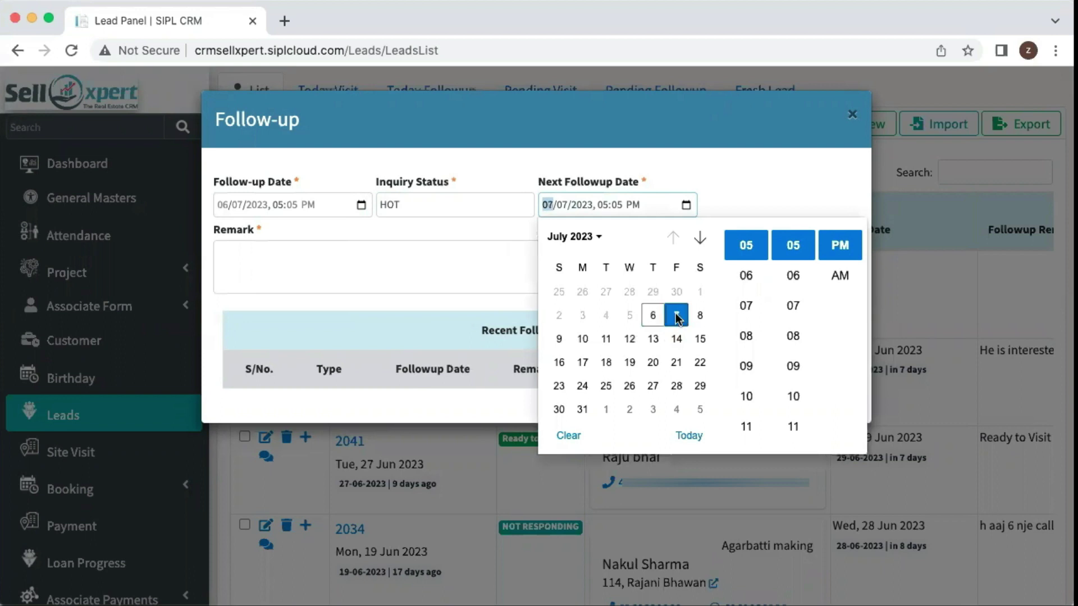
left_click(797, 176)
Step: Add the remark "Need to call one more time", save the follow-up and close its dialog
left_click(446, 268)
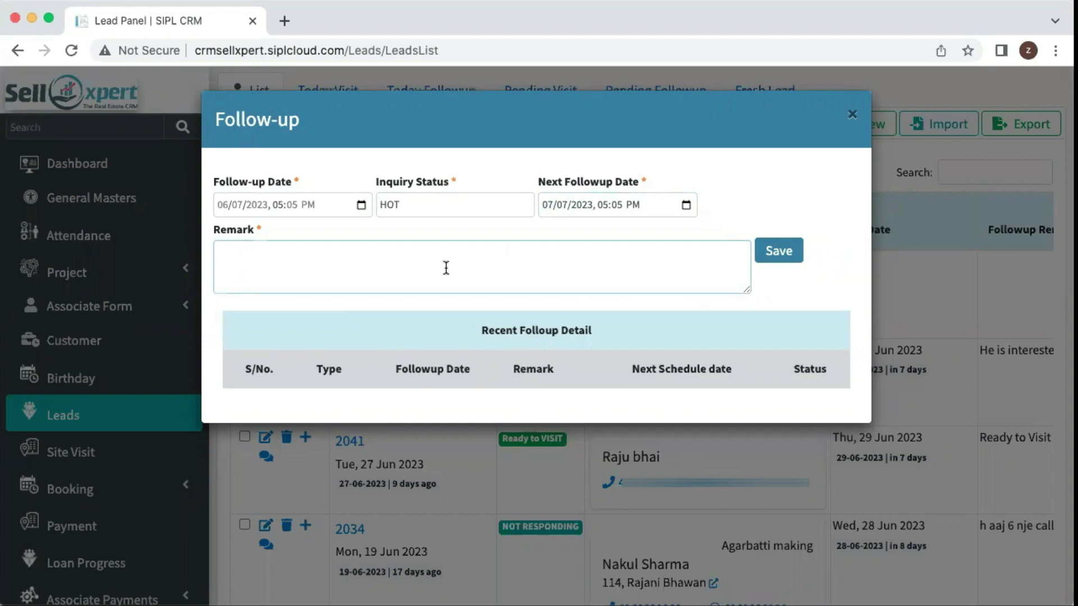
type("Need to call one mor")
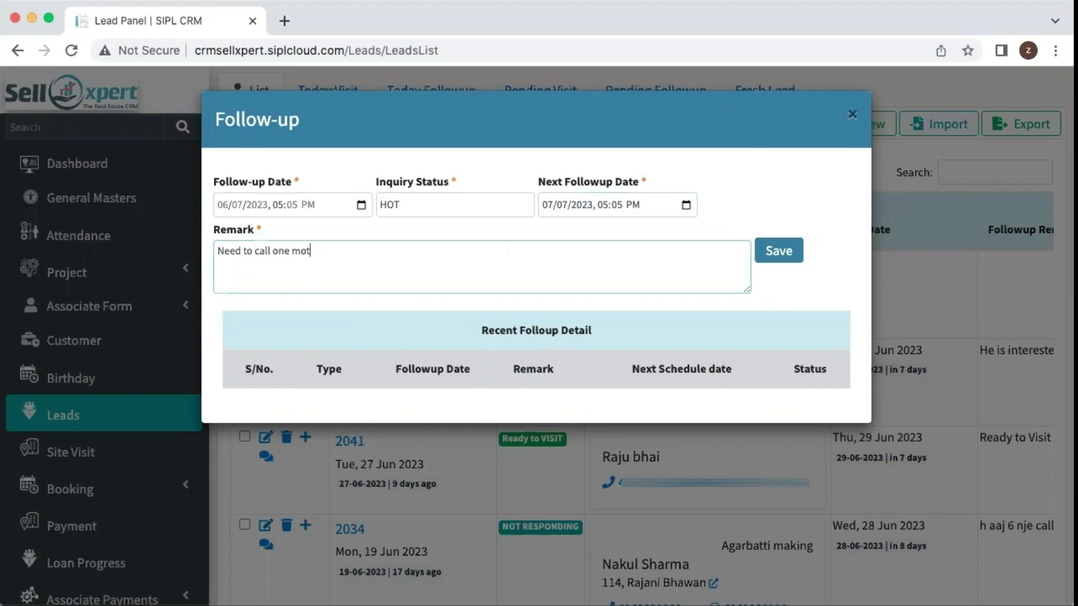
type("e time")
left_click(793, 253)
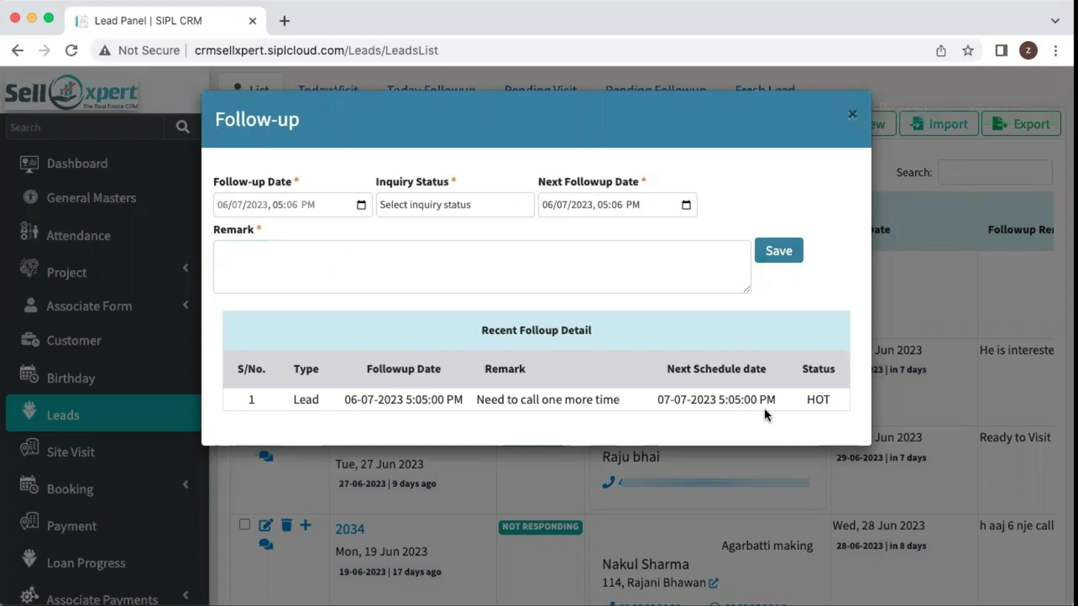
left_click(853, 114)
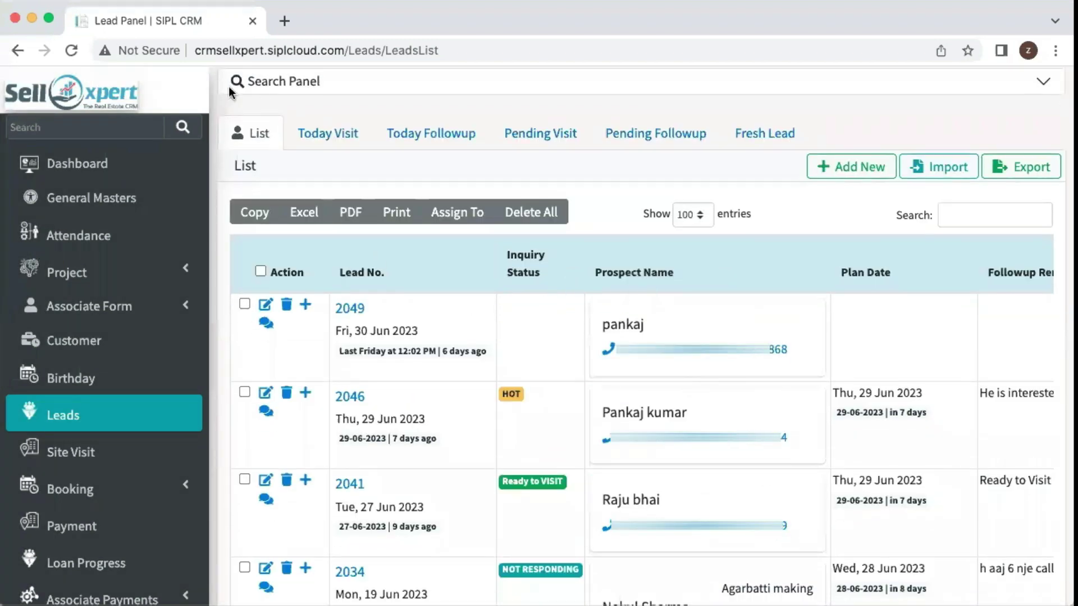
Step: Refresh the leads list and review the first lead's columns from Inquiry Status across to Lead Remark
left_click(71, 50)
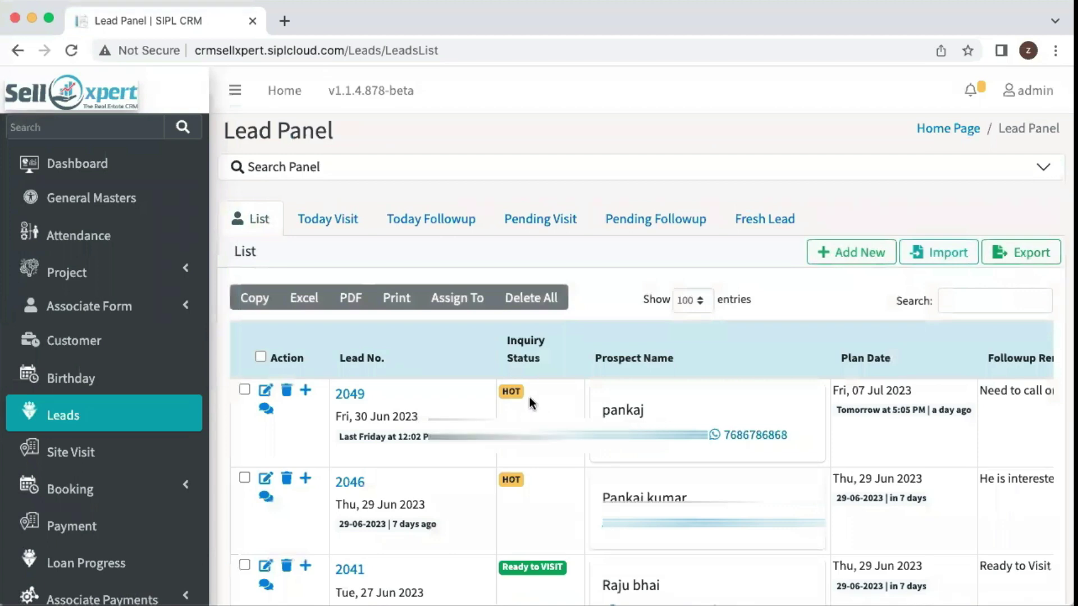
scroll(664, 415, "right", 5)
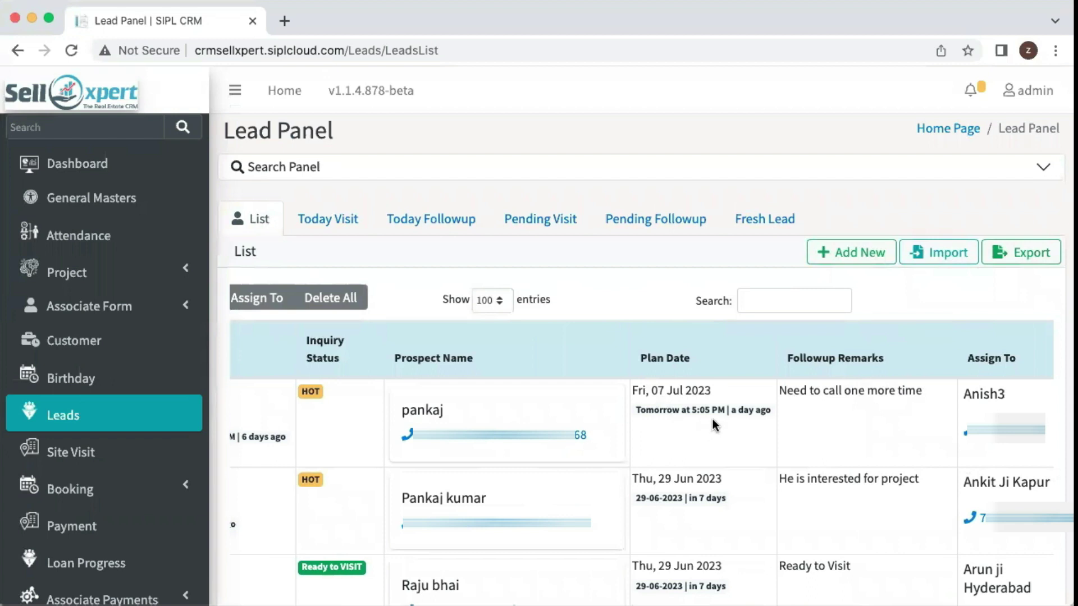
scroll(713, 419, "right", 4)
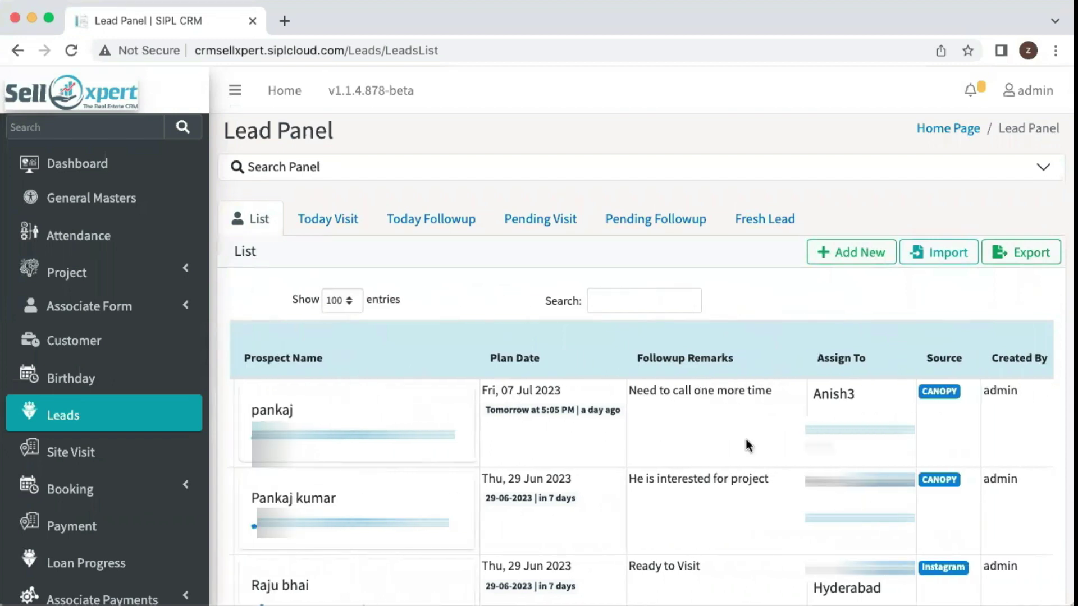
scroll(746, 439, "right", 3)
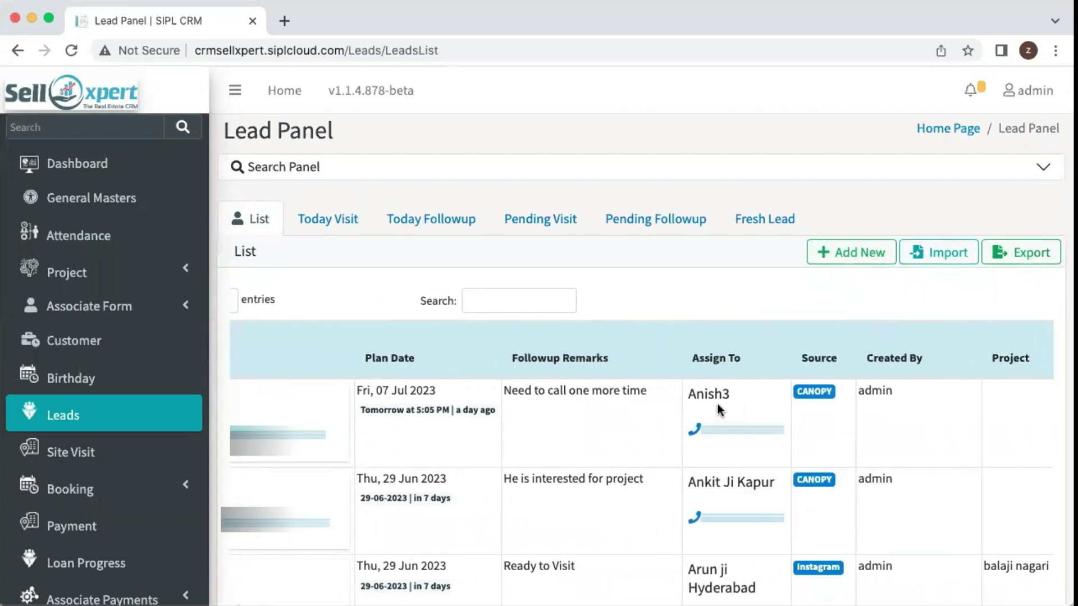
scroll(736, 437, "right", 10)
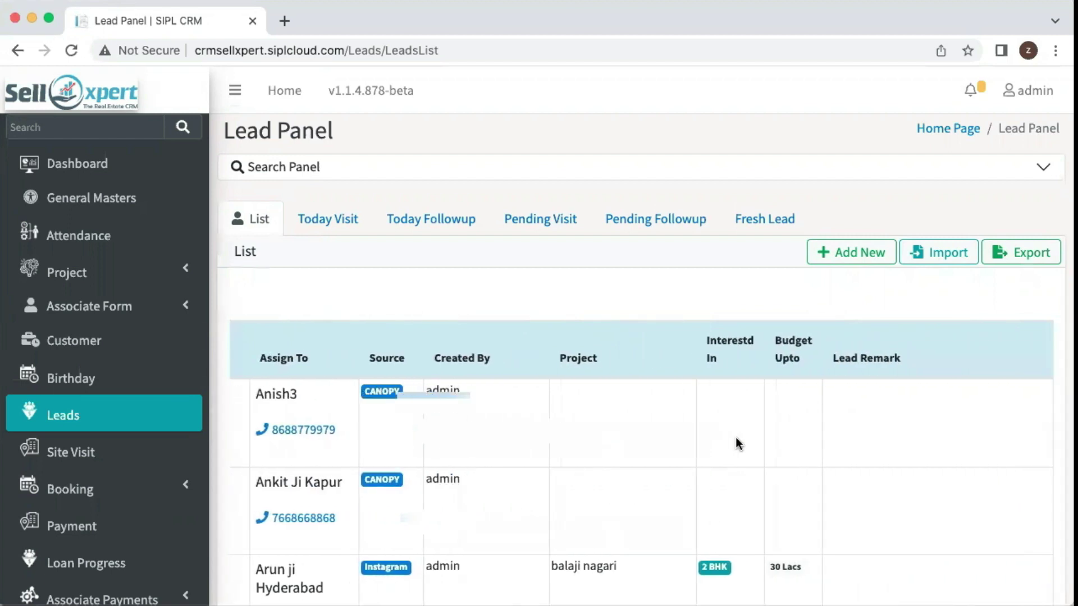
scroll(736, 439, "left", 15)
scroll(736, 437, "left", 3)
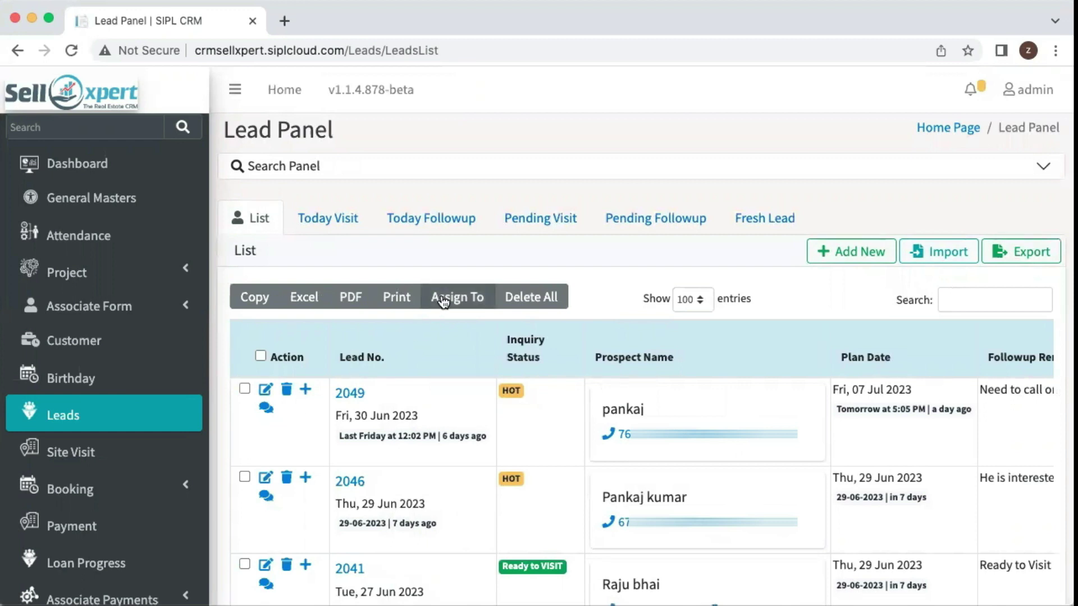
Step: Reopen the first lead's follow-up dialog, check its Inquiry Status options and close it without adding an entry
left_click(266, 409)
left_click(489, 200)
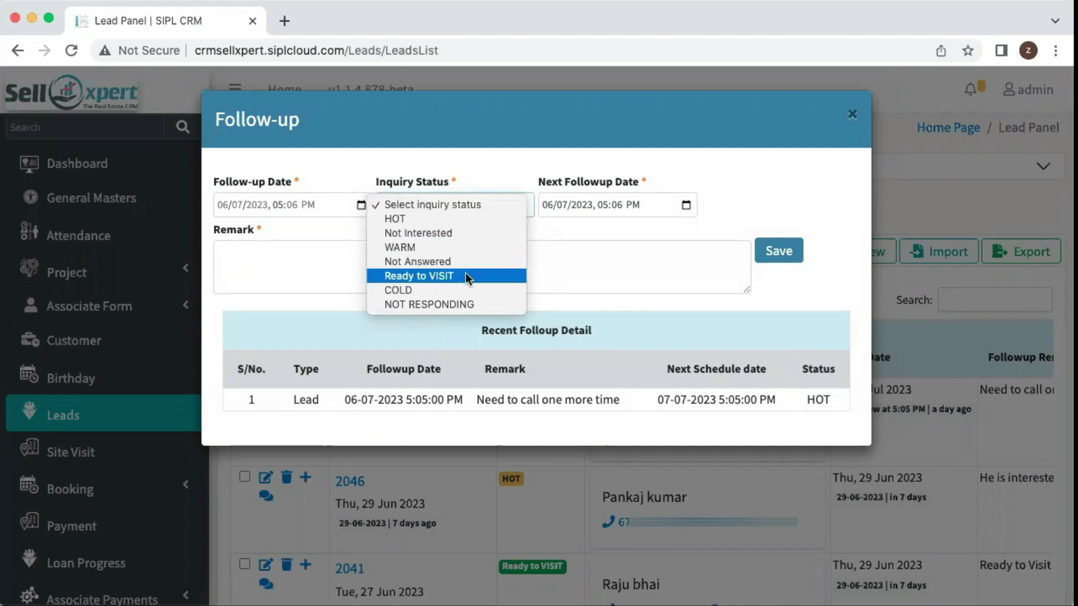
left_click(851, 117)
left_click(851, 117)
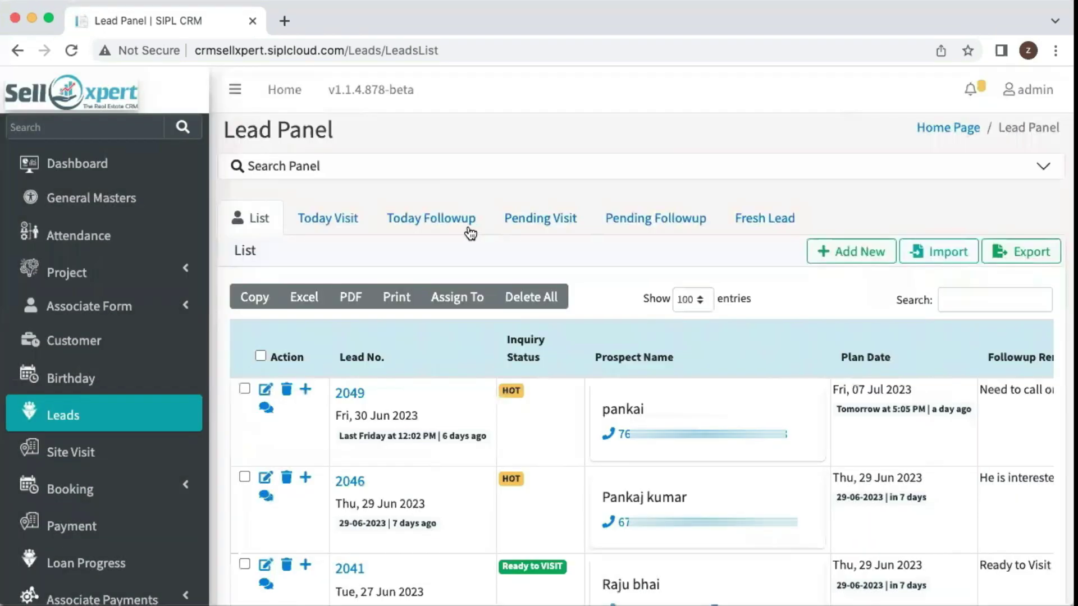
Step: View the Today Visit list and look through the leads in the Pending Visit list
left_click(336, 220)
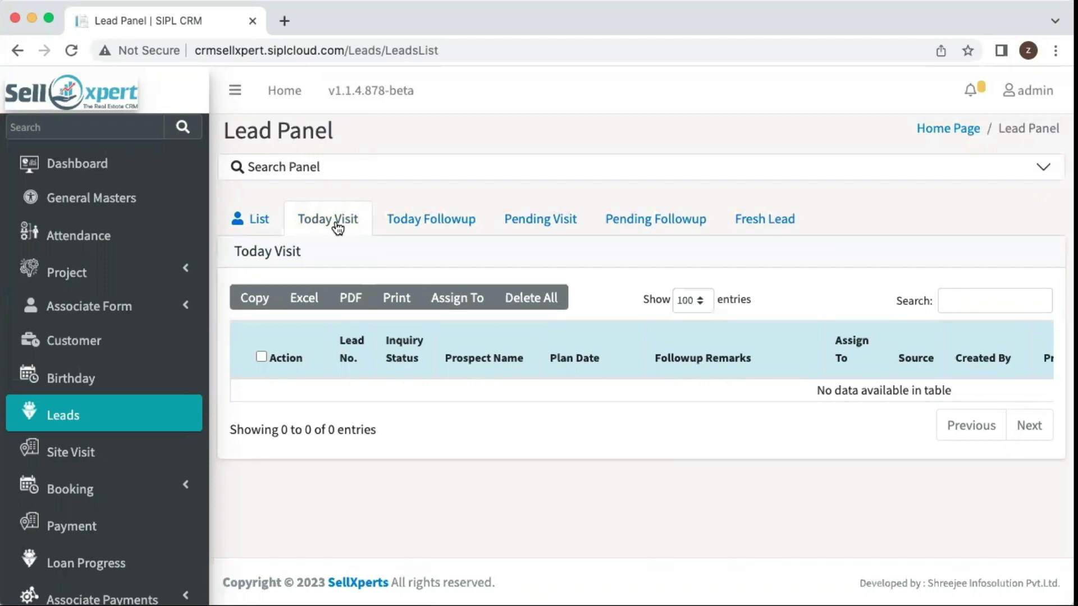
left_click(536, 222)
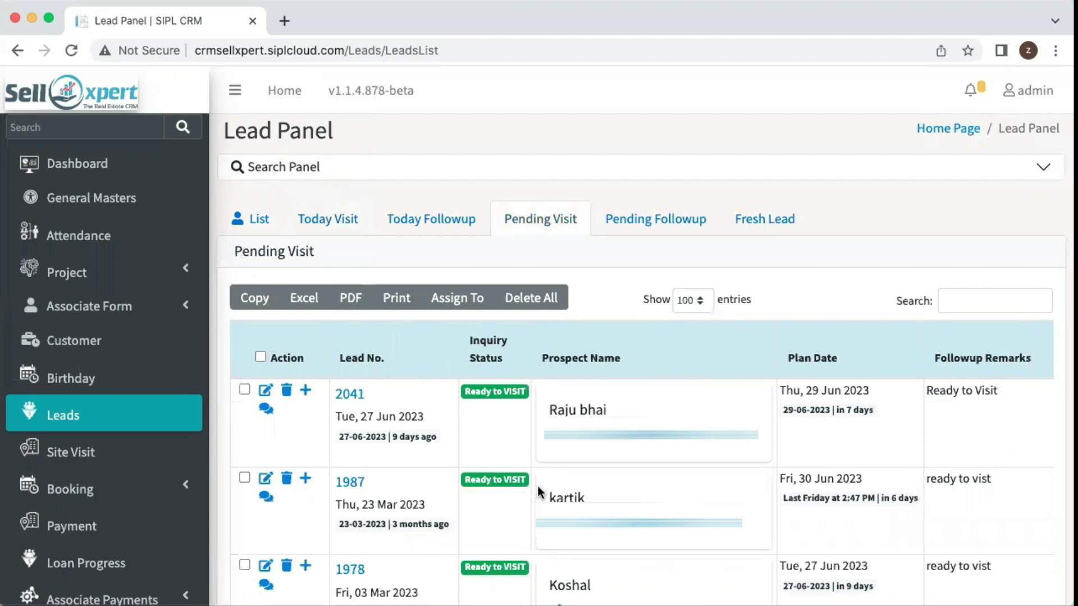
scroll(538, 486, "down", 1)
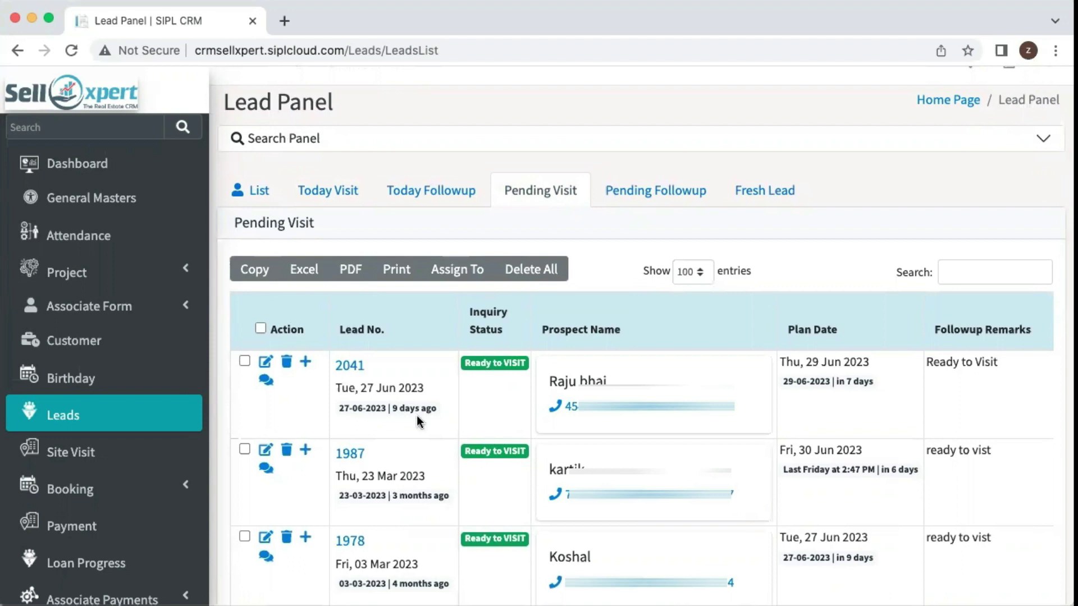
scroll(416, 416, "down", 2)
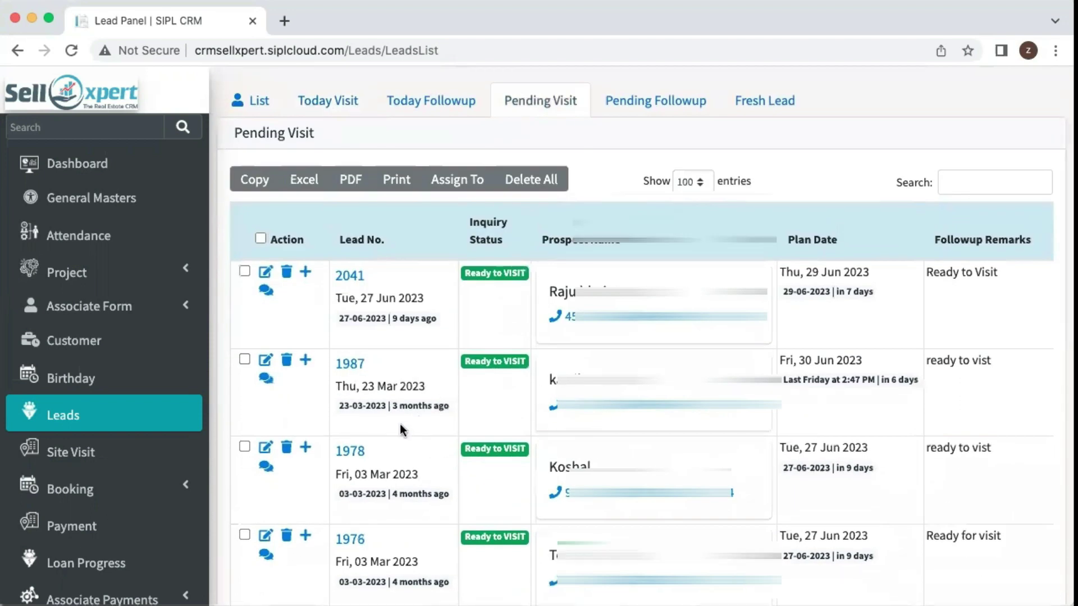
scroll(400, 423, "down", 2)
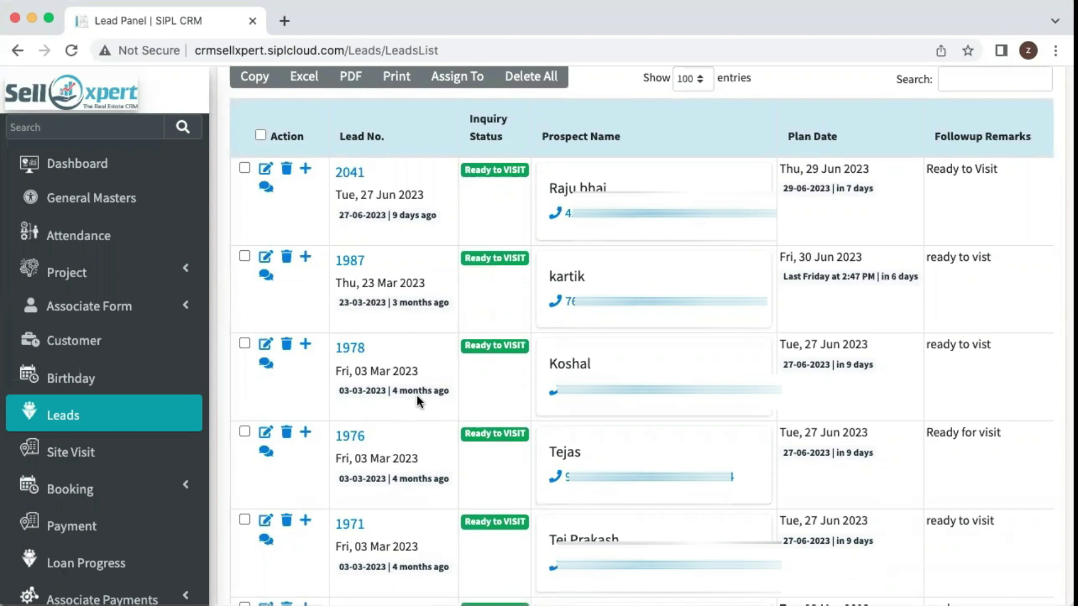
Step: Review the Pending Visit list's columns from Plan Date across to the Assign To, Source and Project details
scroll(417, 395, "up", 1)
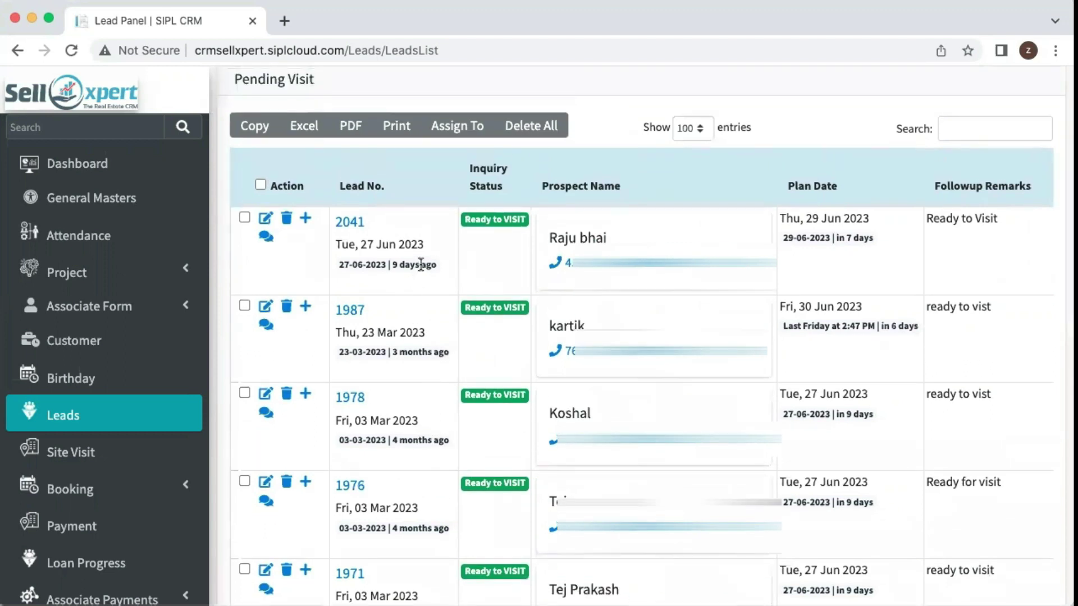
scroll(421, 264, "up", 1)
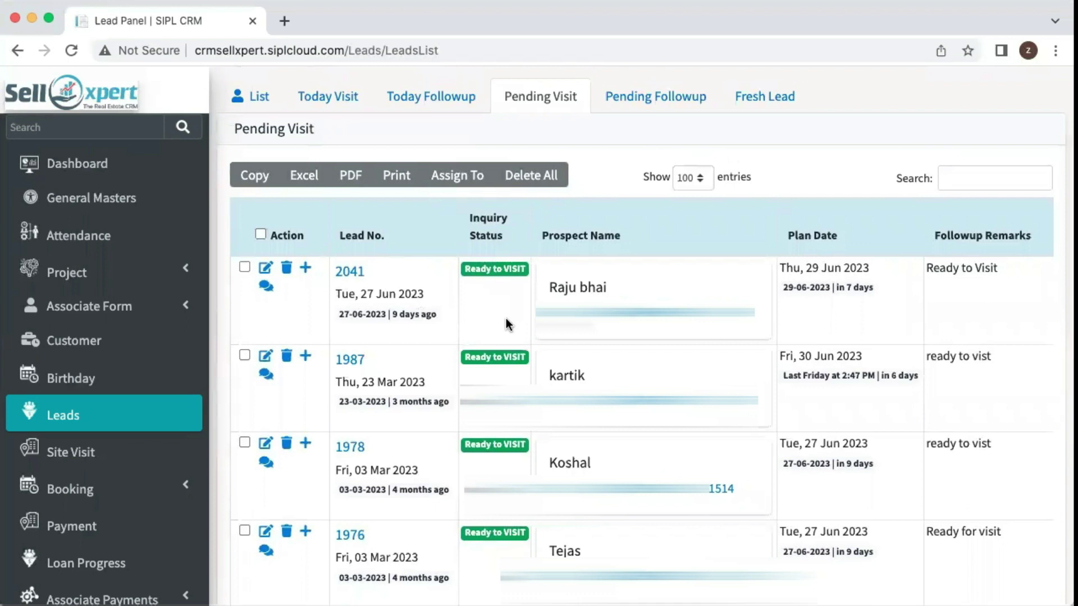
scroll(568, 335, "right", 4)
scroll(569, 340, "right", 10)
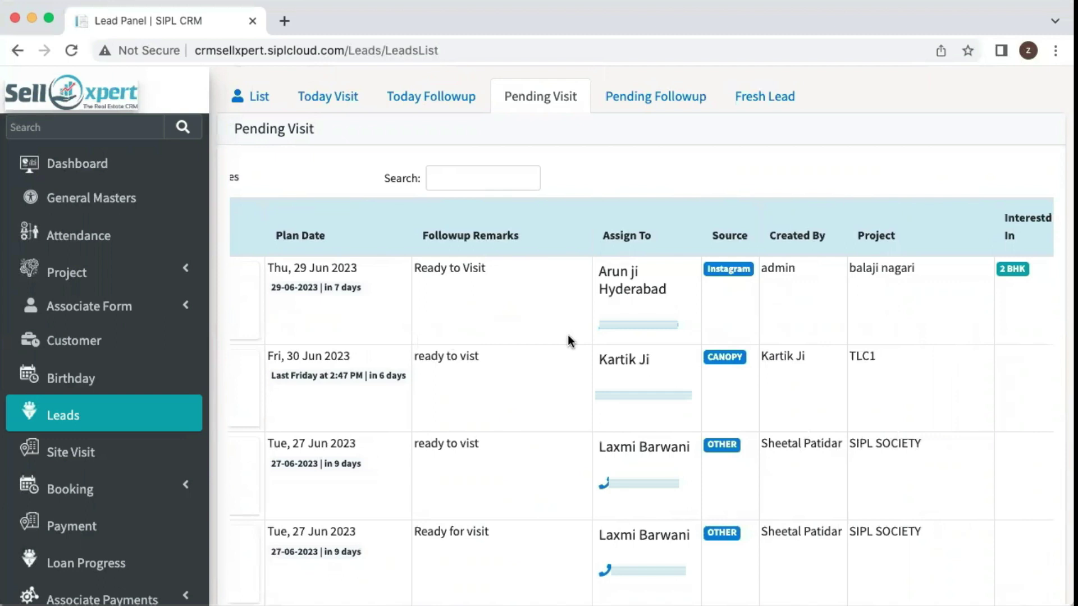
scroll(568, 335, "right", 8)
scroll(568, 335, "left", 13)
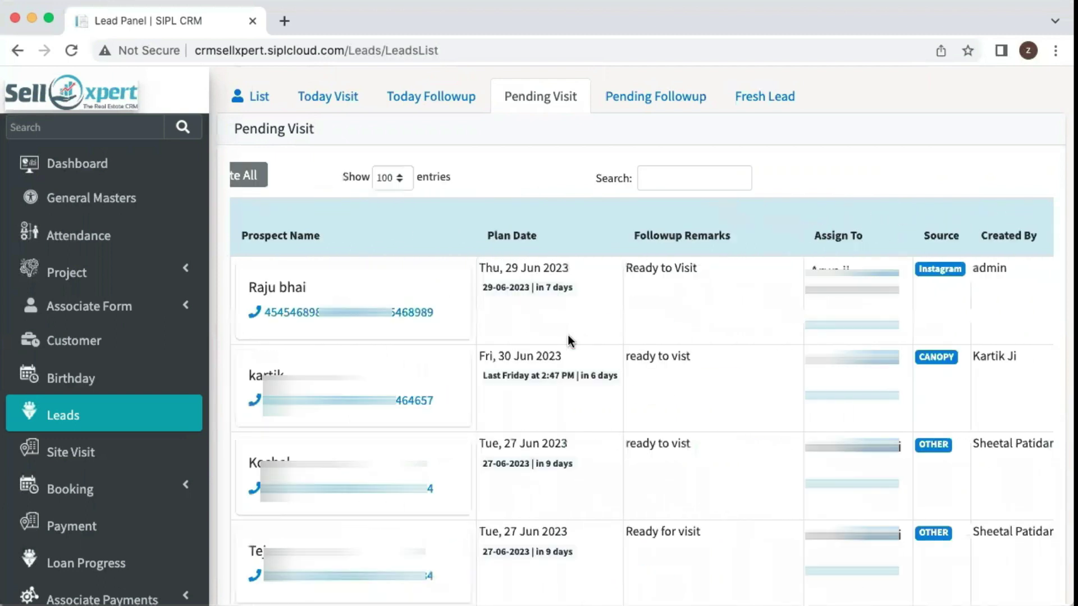
scroll(567, 335, "left", 8)
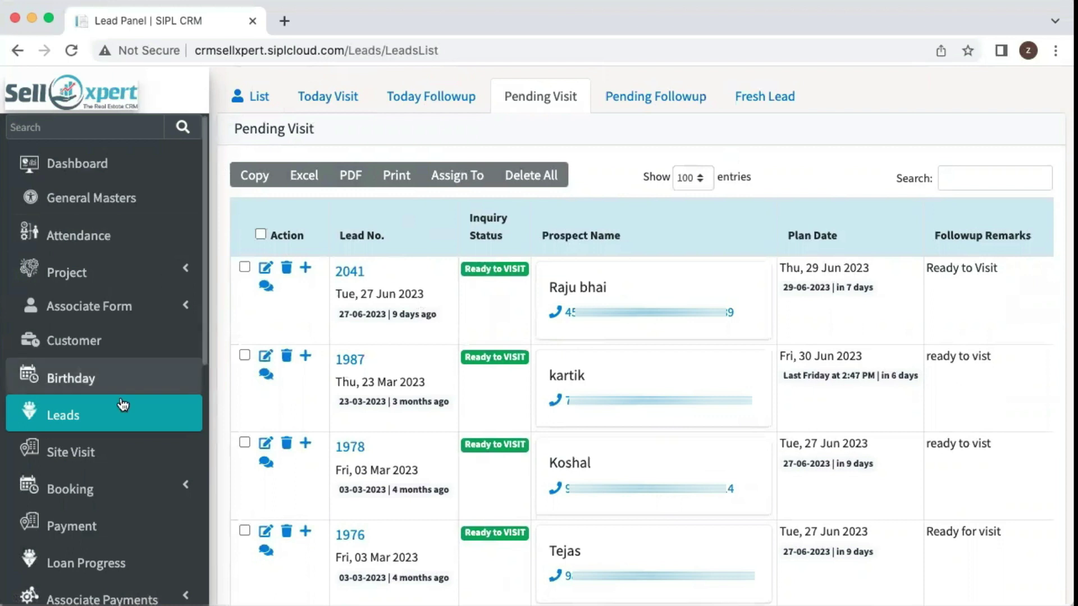
Step: Start a new site visit entry, link it to the first available lead and check the Site Visited By field
left_click(80, 466)
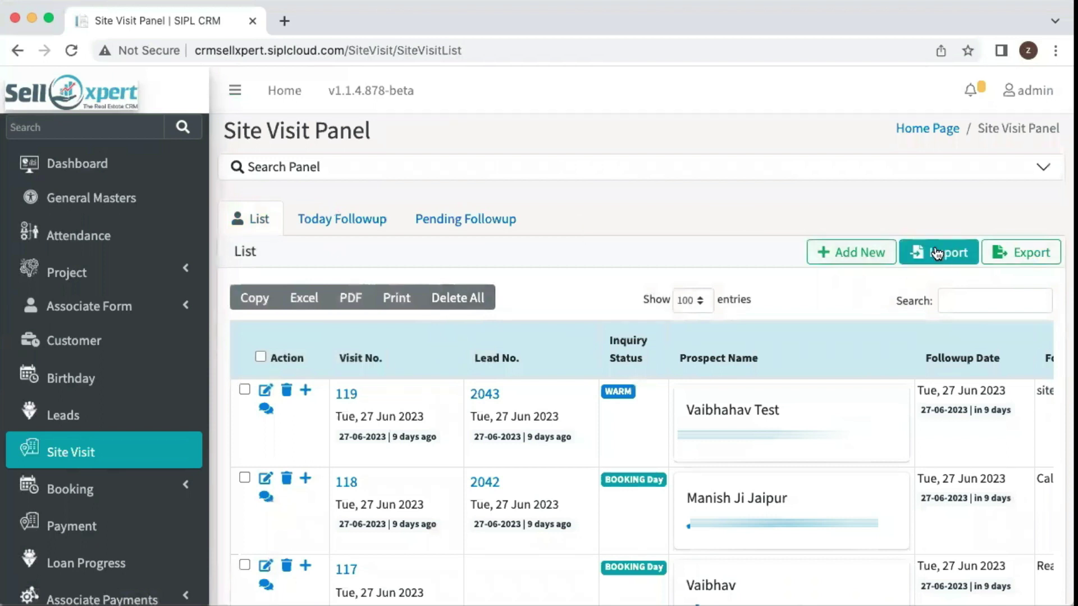
left_click(866, 254)
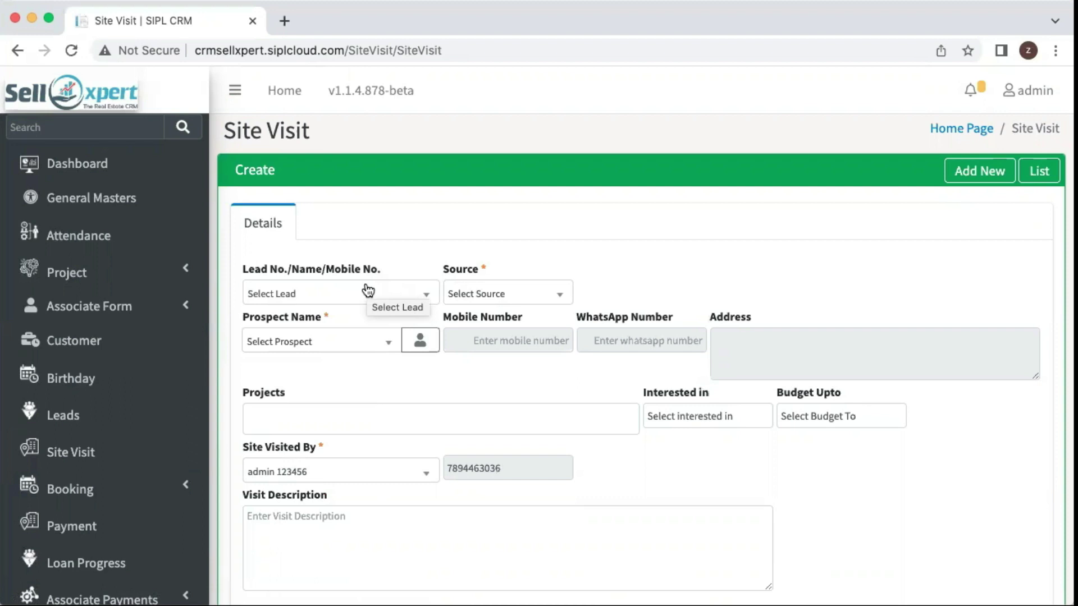
left_click(368, 290)
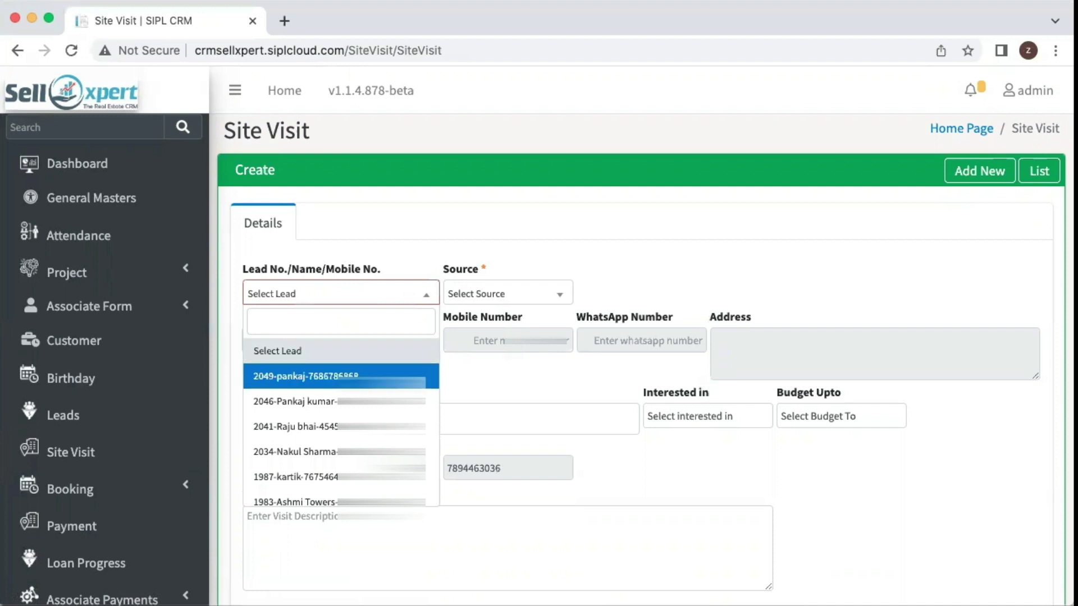
left_click(346, 376)
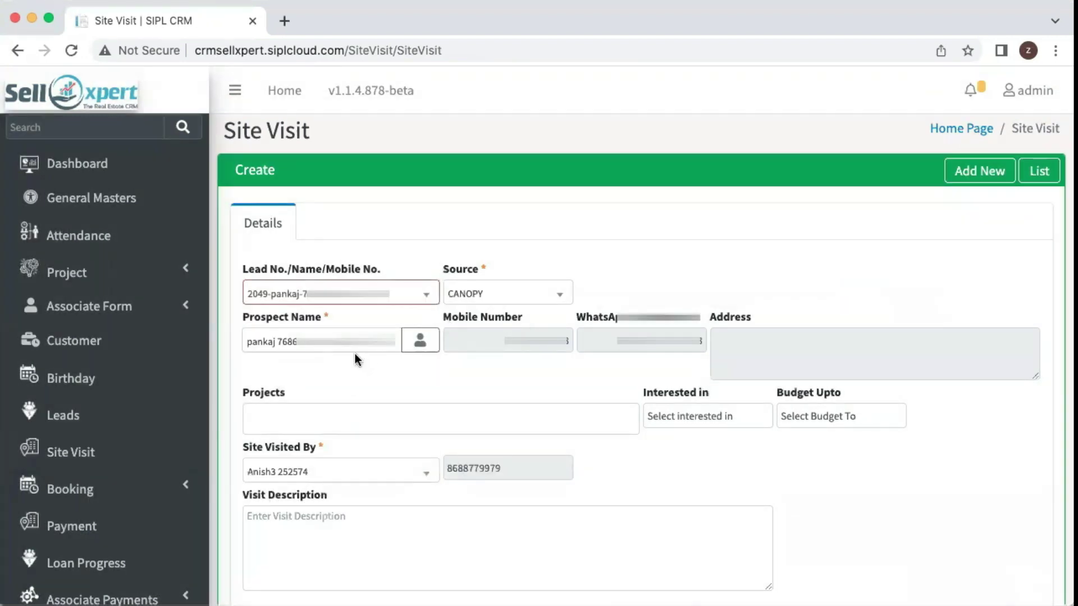
scroll(534, 375, "down", 2)
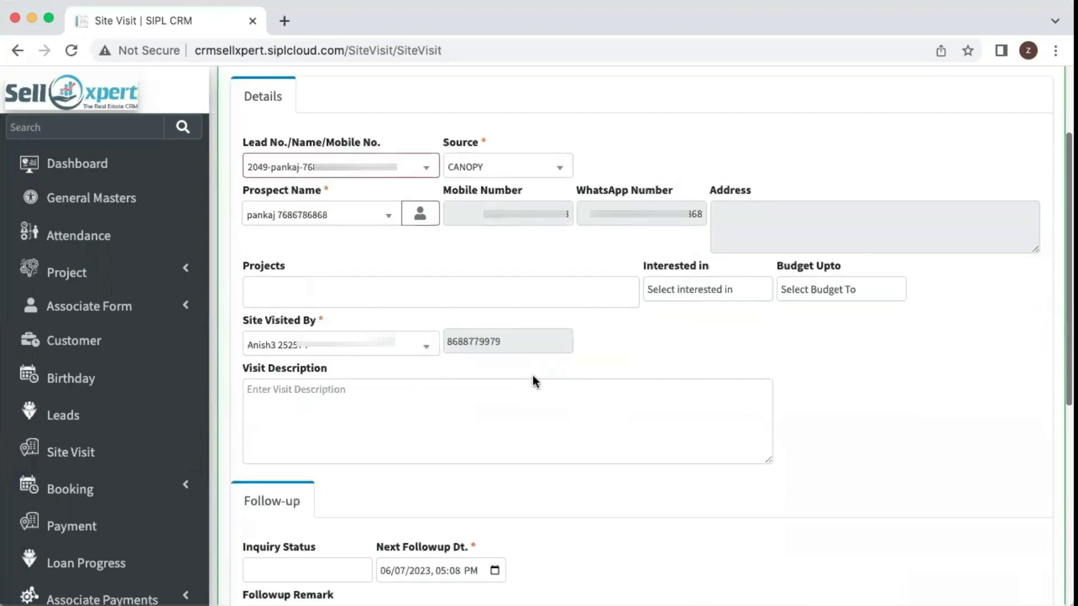
left_click(417, 350)
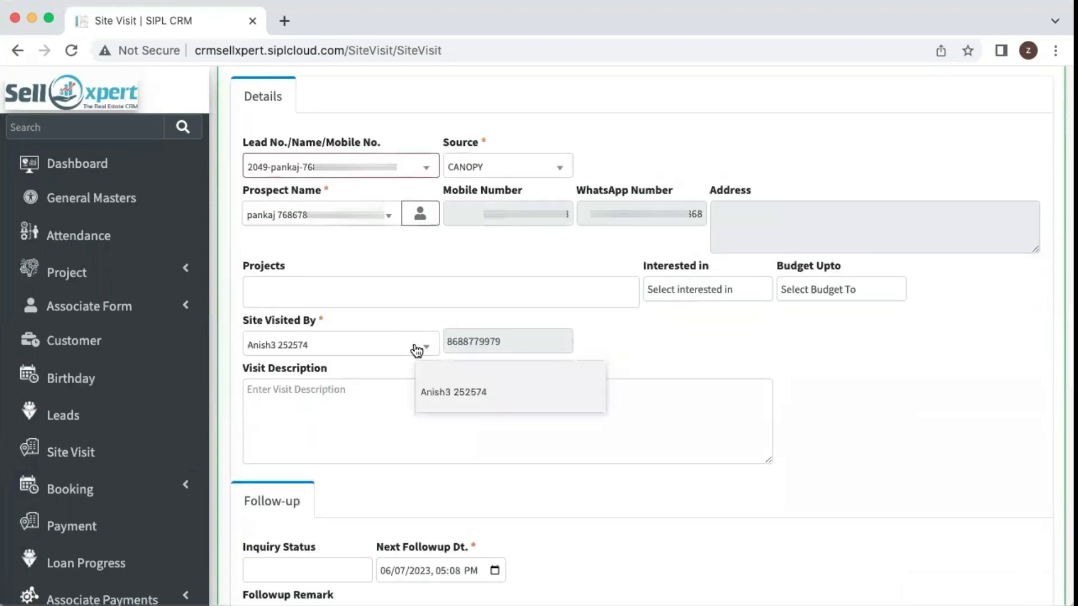
left_click(356, 503)
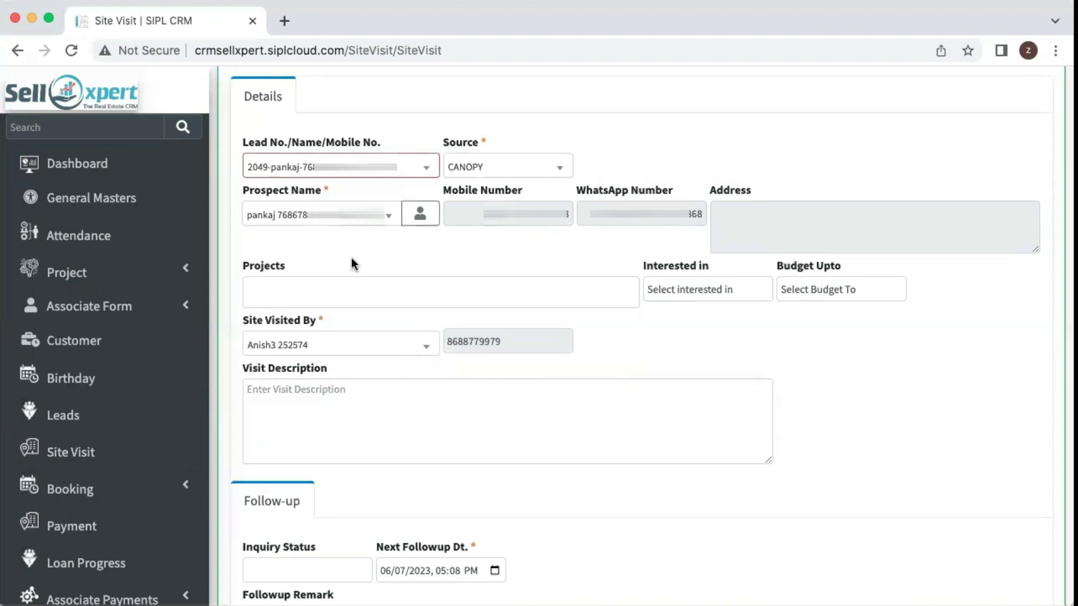
Step: Set the visit's project to Astral heights, the interest to 3 BHK and the budget limit to 50 Lacs
left_click(341, 291)
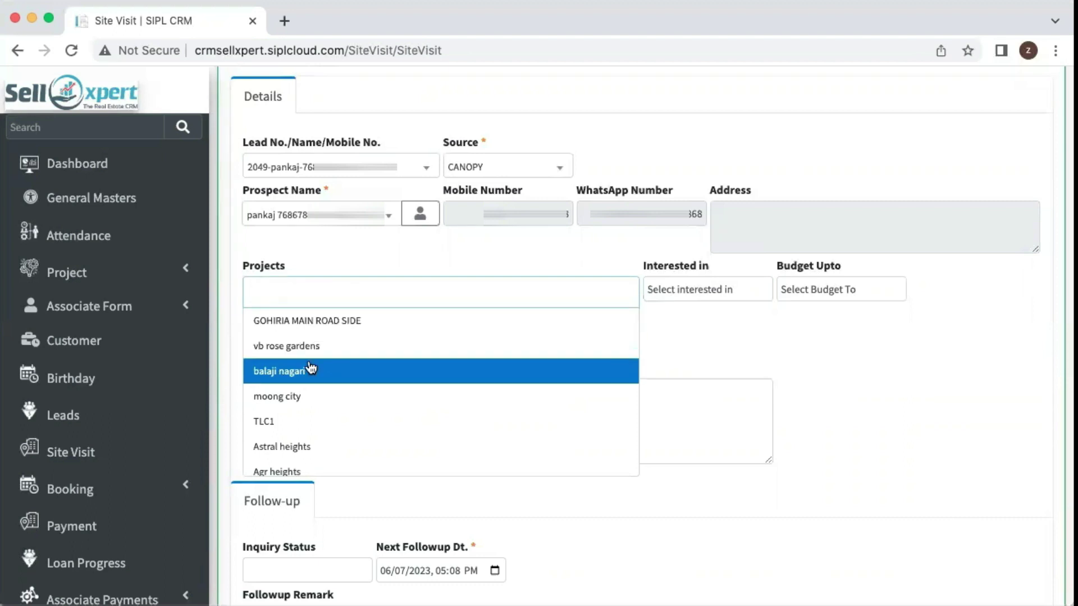
left_click(303, 449)
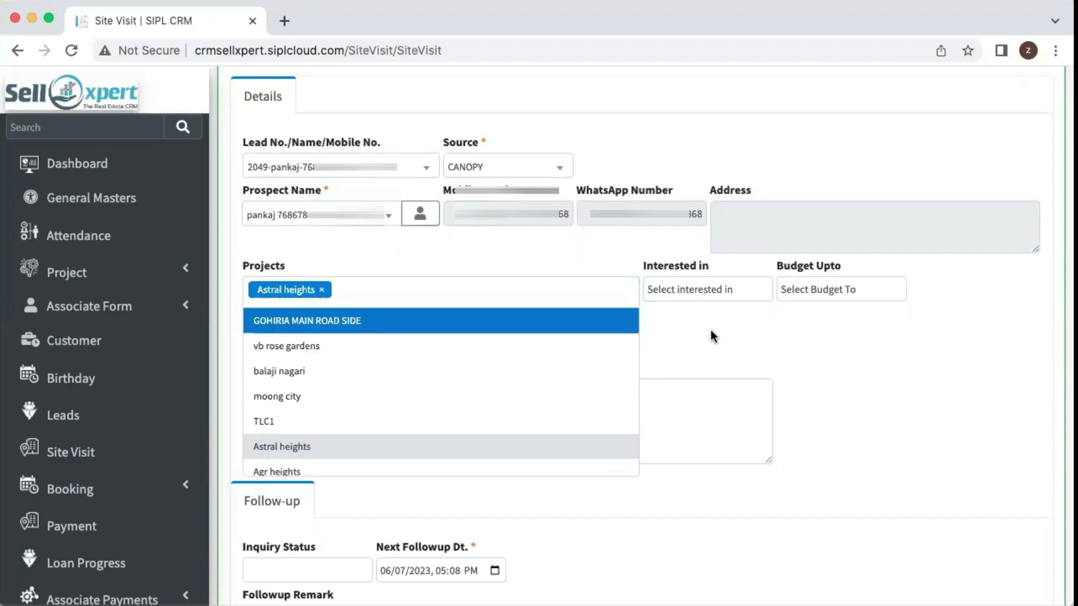
left_click(711, 331)
left_click(716, 292)
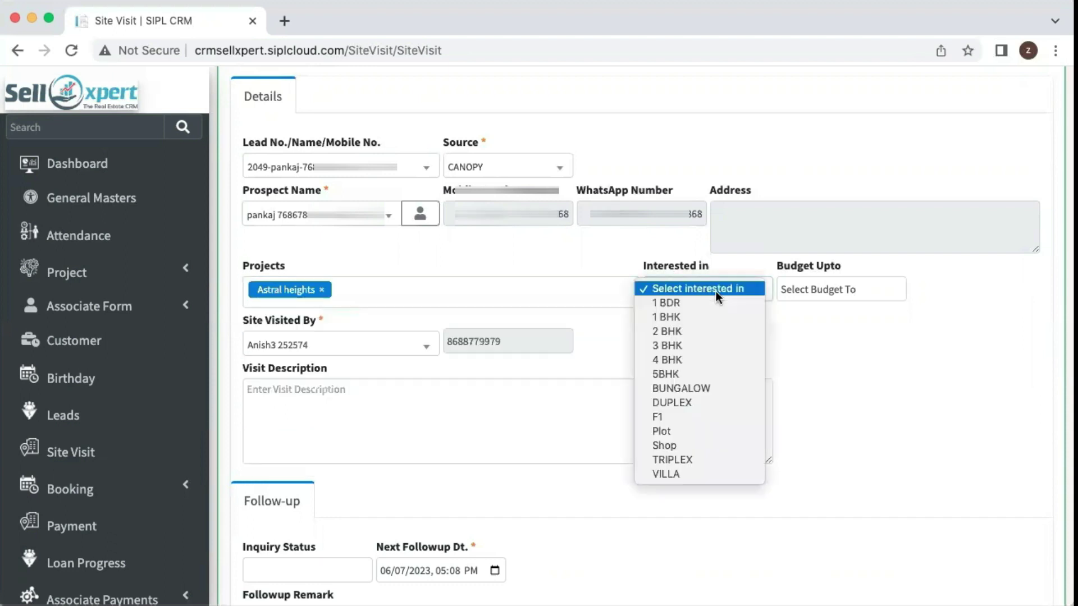
left_click(663, 346)
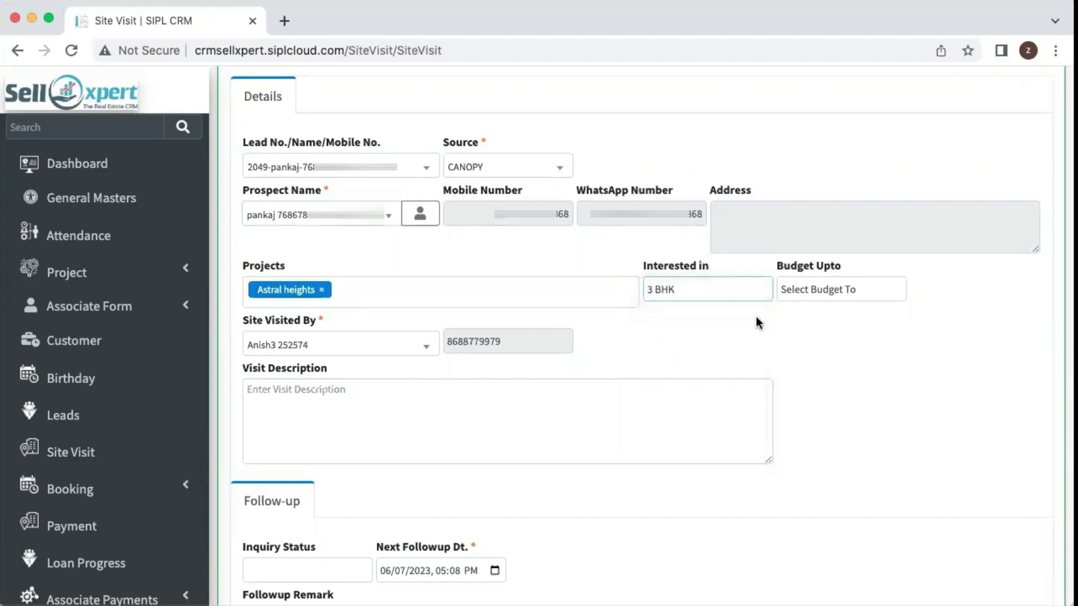
left_click(817, 291)
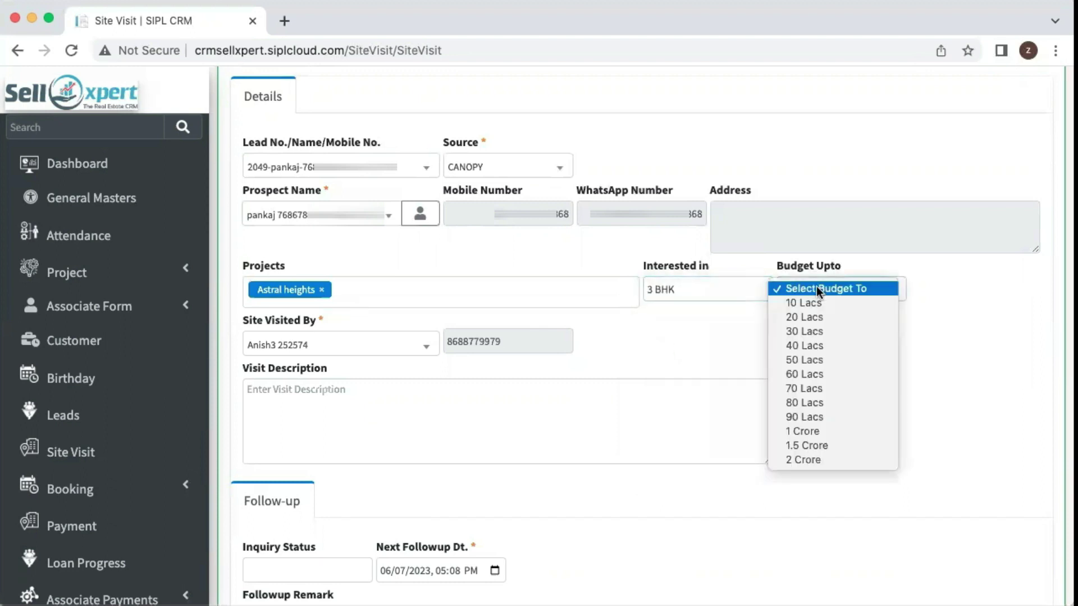
left_click(796, 361)
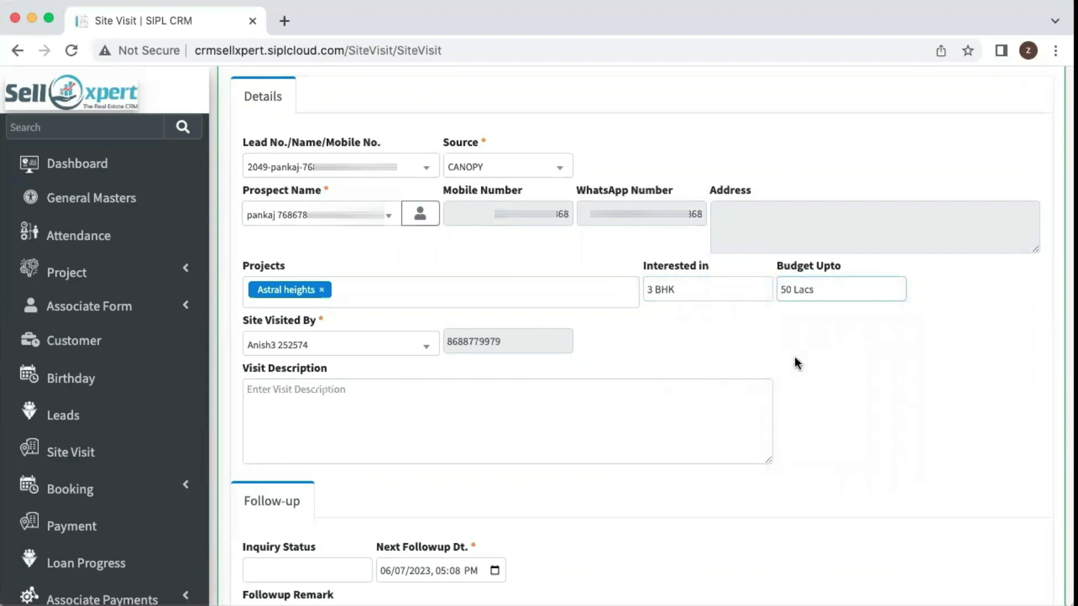
Step: Enter "Distance problem" as the visit description
left_click(559, 403)
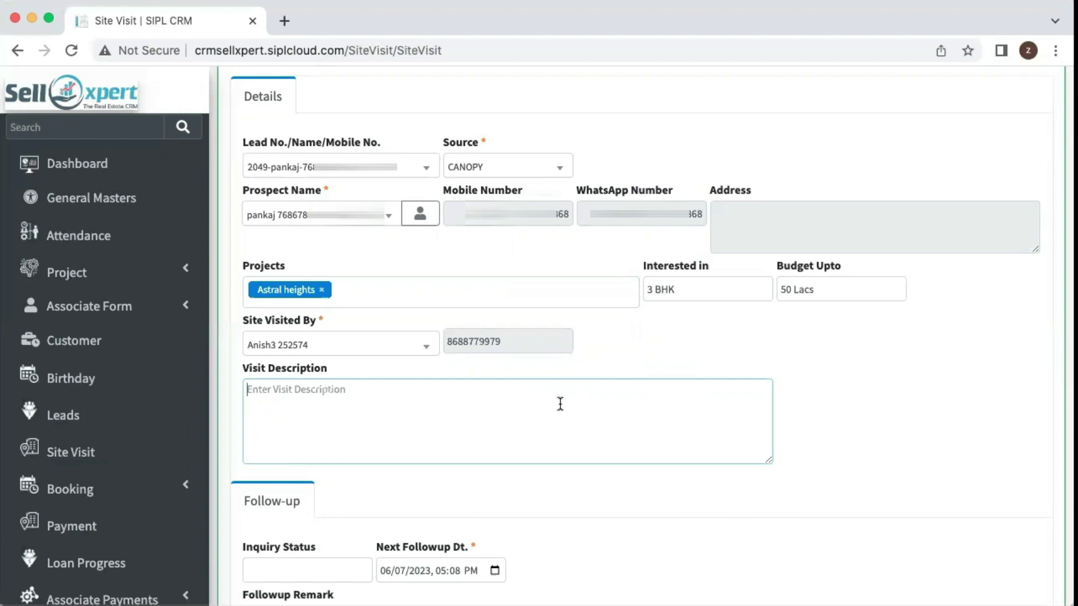
type("Dista")
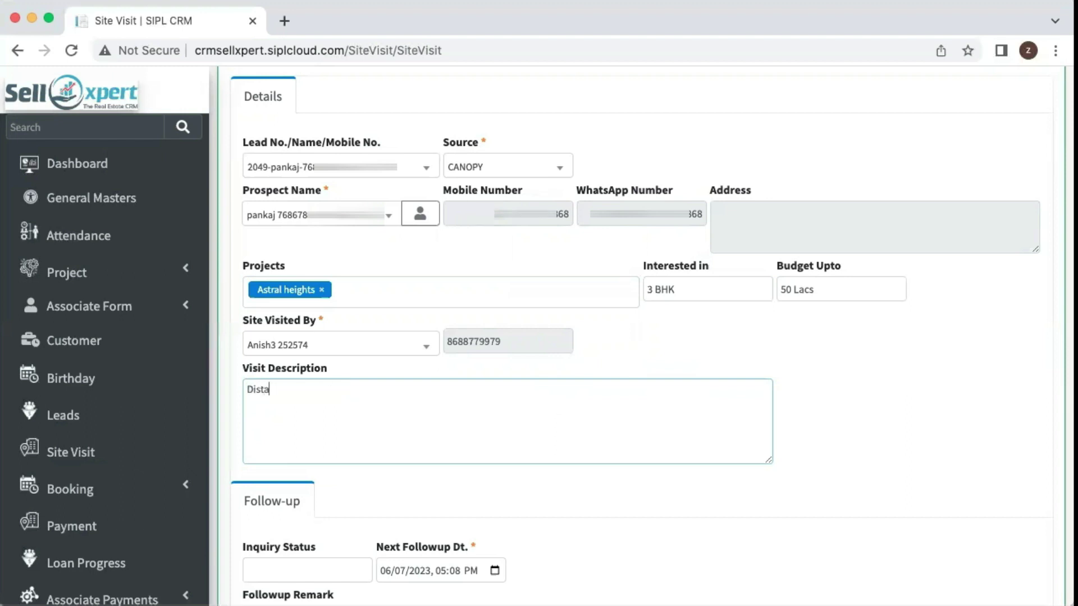
type("nce problem")
Step: Set the site visit's follow-up Inquiry Status to WARM and look back over the filled-in visit details
scroll(640, 337, "down", 3)
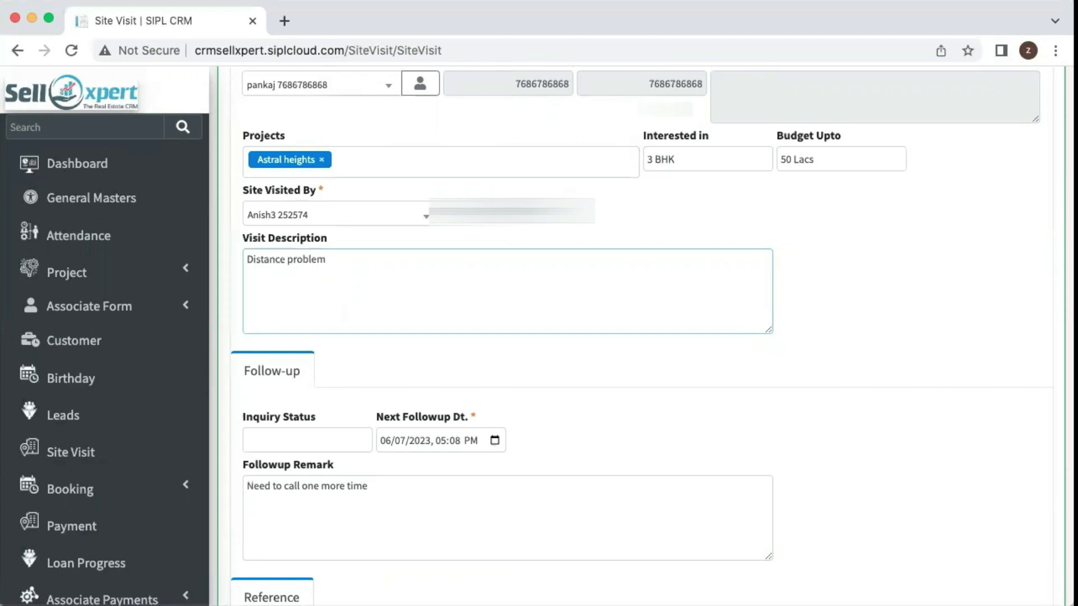
scroll(539, 406, "up", 1)
scroll(536, 408, "down", 3)
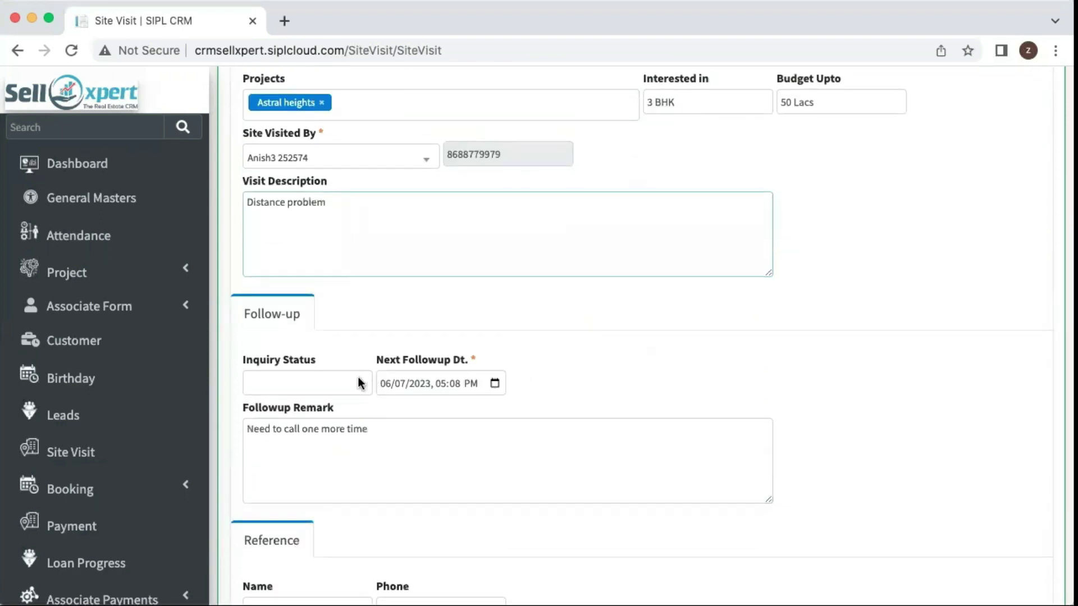
left_click(360, 382)
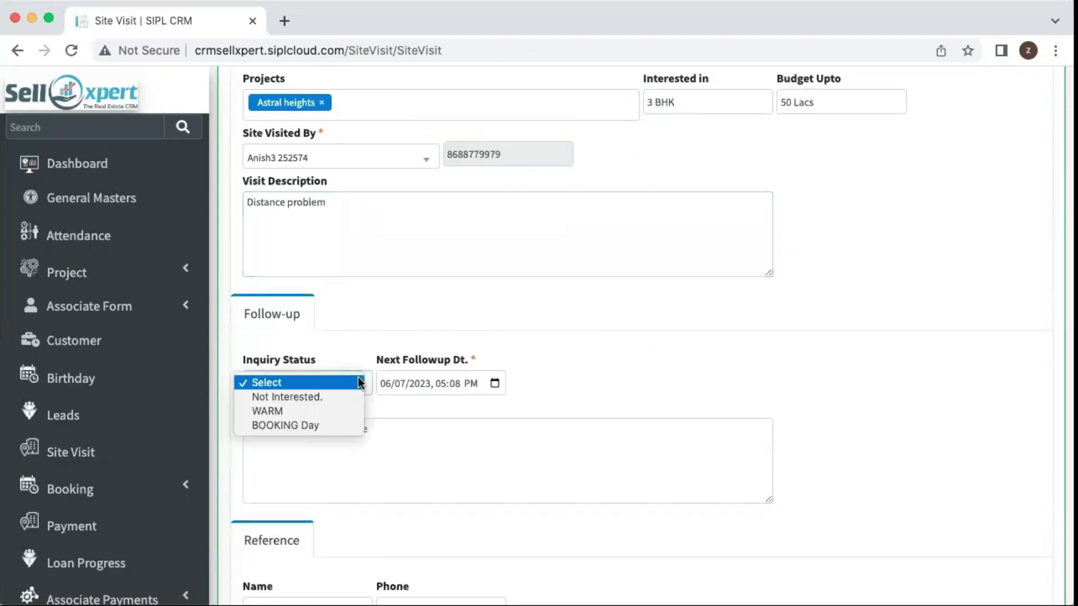
left_click(306, 410)
scroll(306, 407, "up", 6)
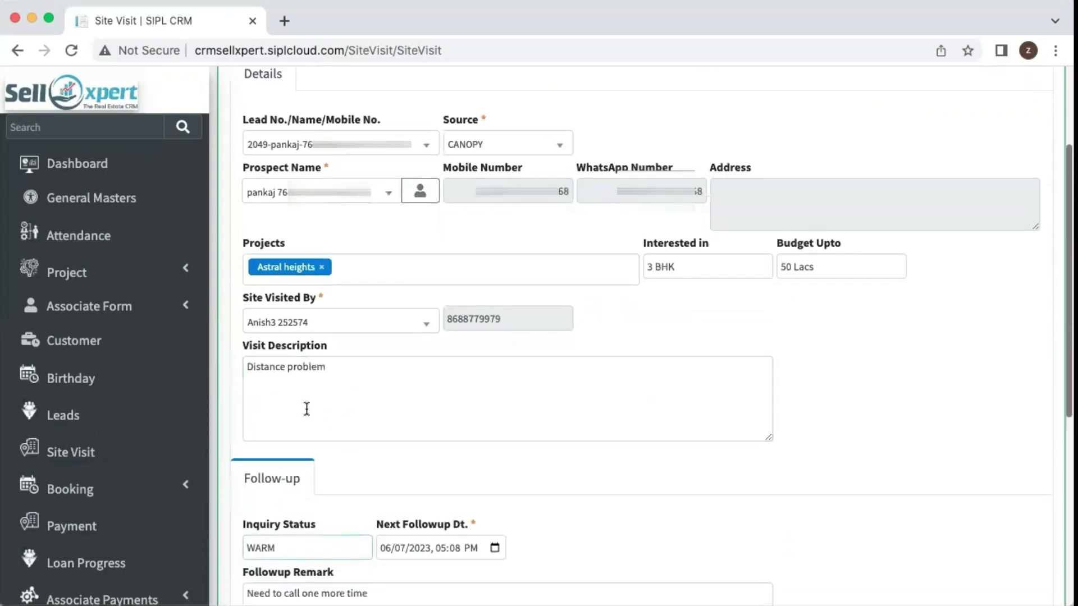
scroll(307, 409, "up", 3)
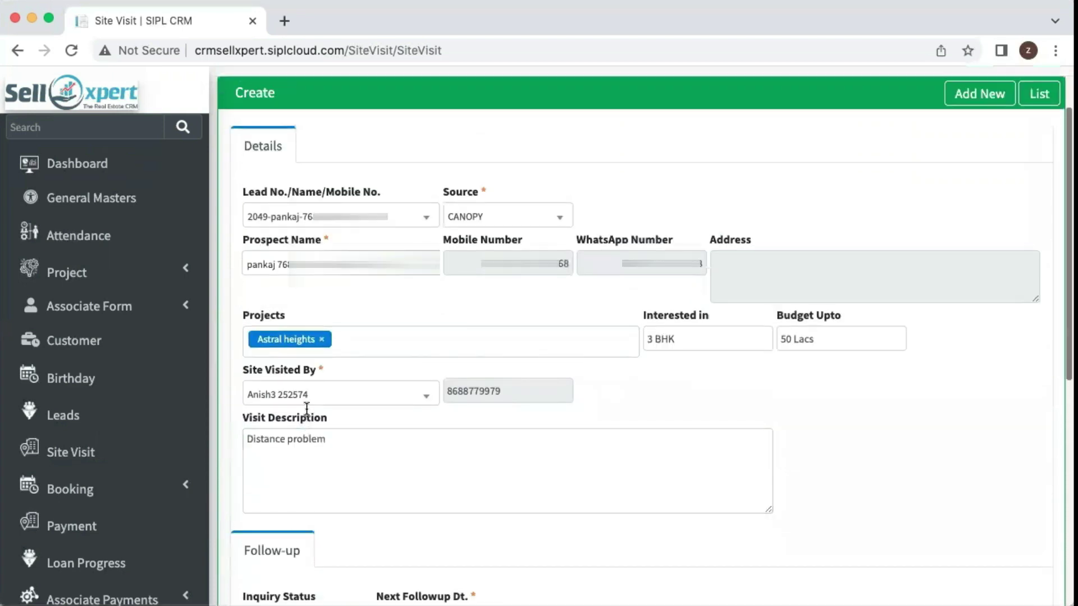
Step: Set the next follow-up date to 17/07/2023, keeping the existing remark and empty reference fields, and save the site visit
scroll(307, 408, "down", 10)
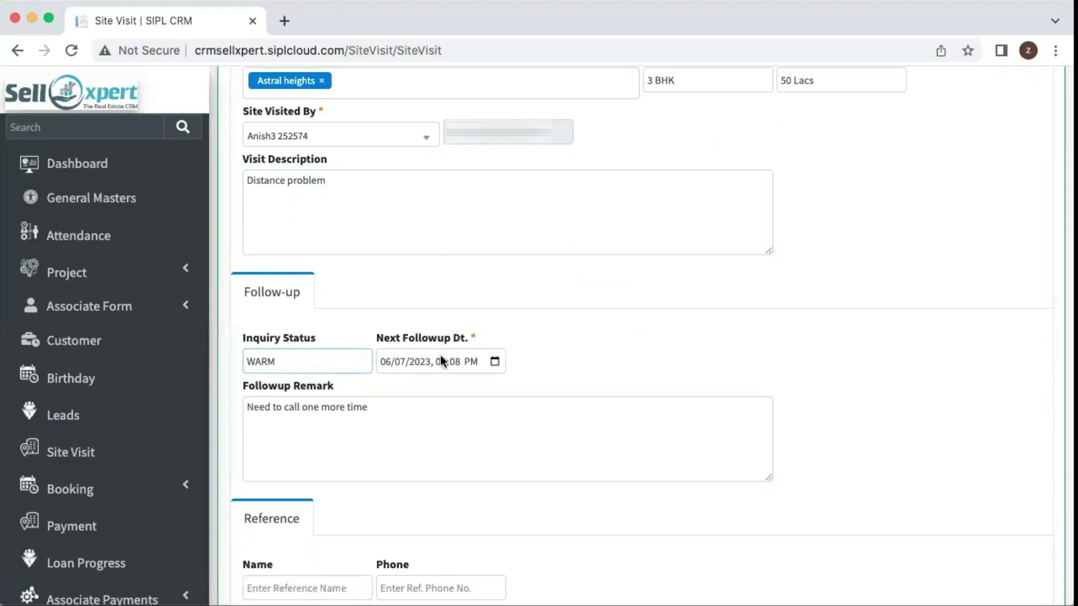
left_click(494, 363)
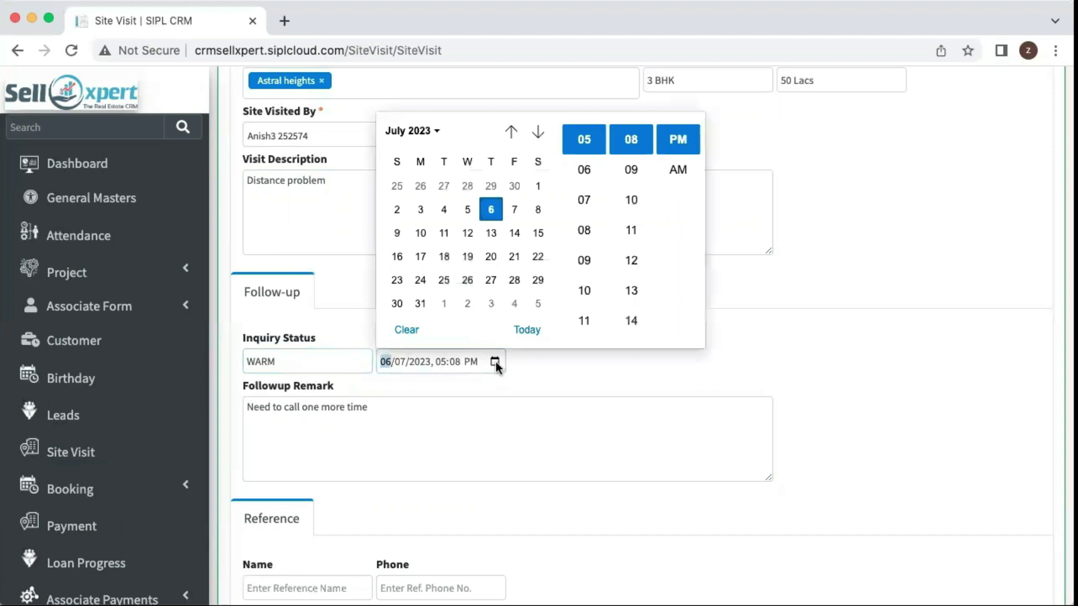
left_click(469, 279)
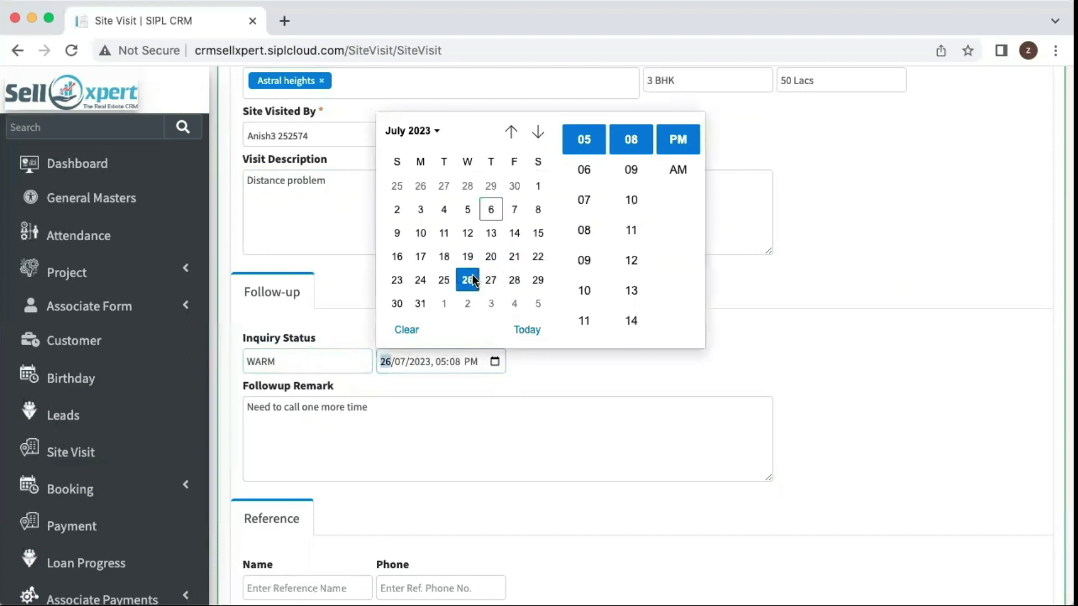
left_click(420, 256)
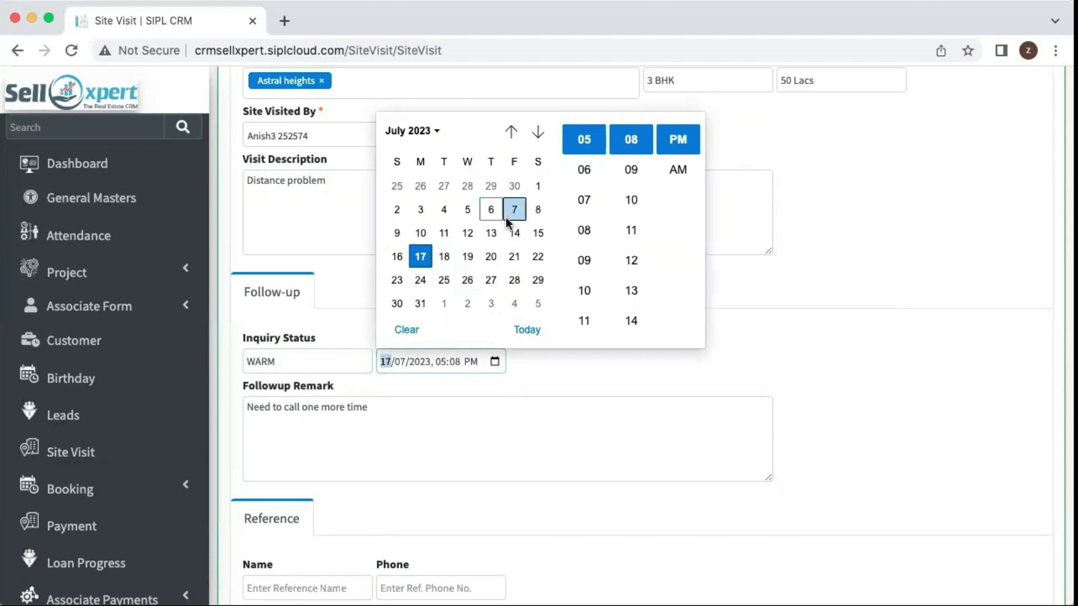
left_click(449, 404)
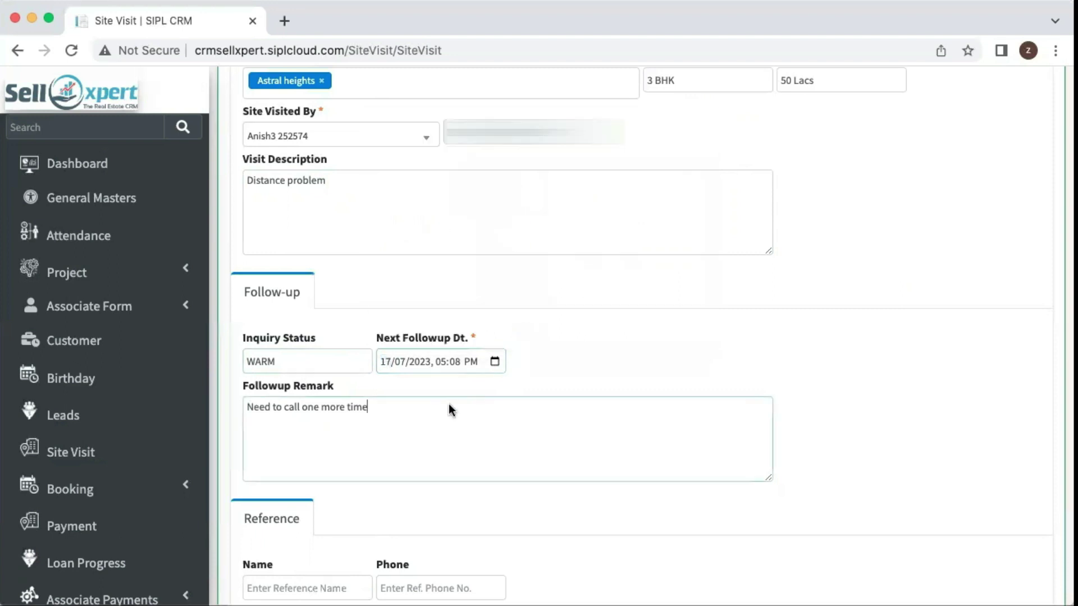
scroll(434, 431, "down", 3)
scroll(434, 431, "down", 3)
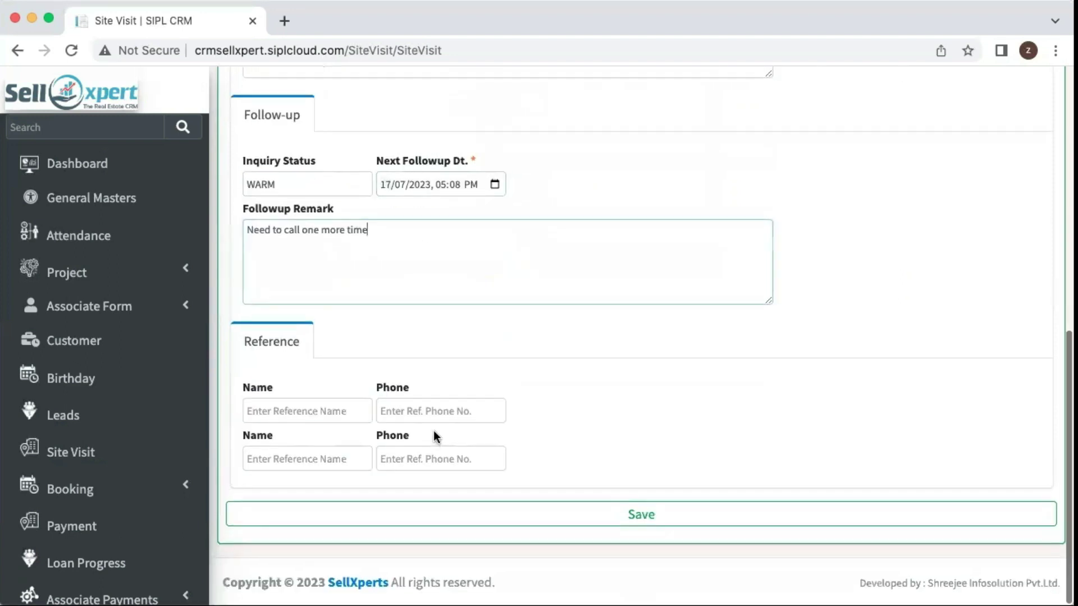
left_click(628, 511)
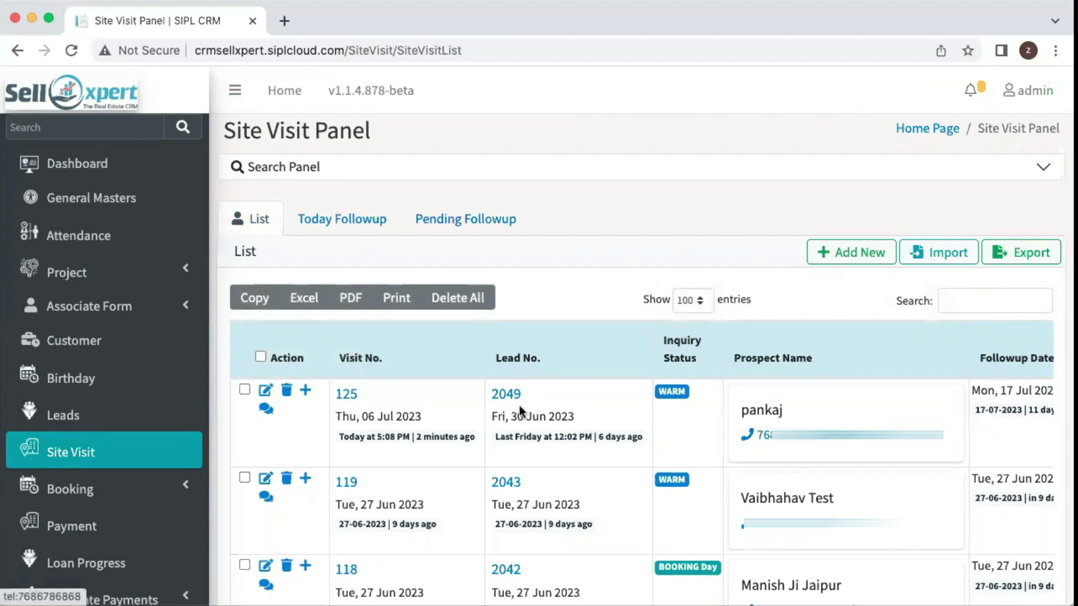
Step: Open the newest site visit's follow-up dialog, review its recent follow-up history and close it without adding an entry
left_click(265, 412)
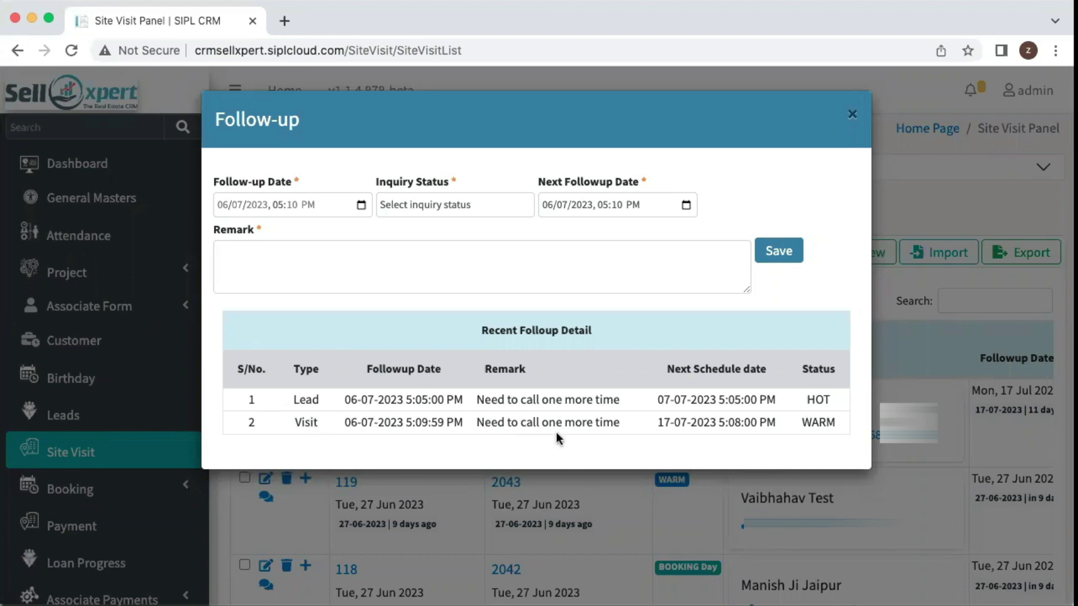
left_click(419, 268)
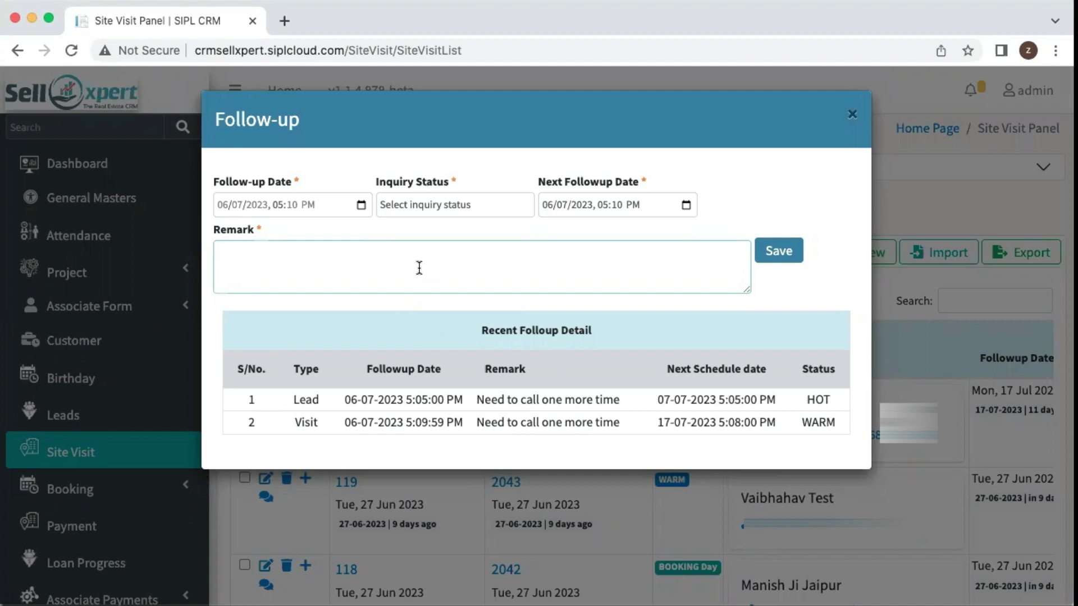
left_click(852, 114)
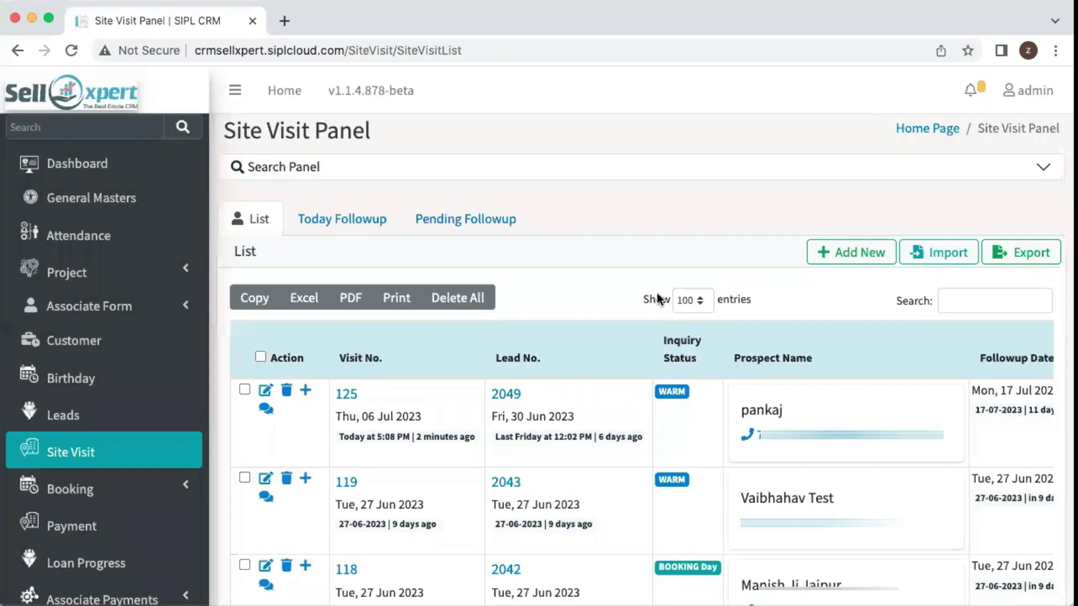
Step: Open the Birthday list and search it for customer birthdays
scroll(541, 409, "down", 1)
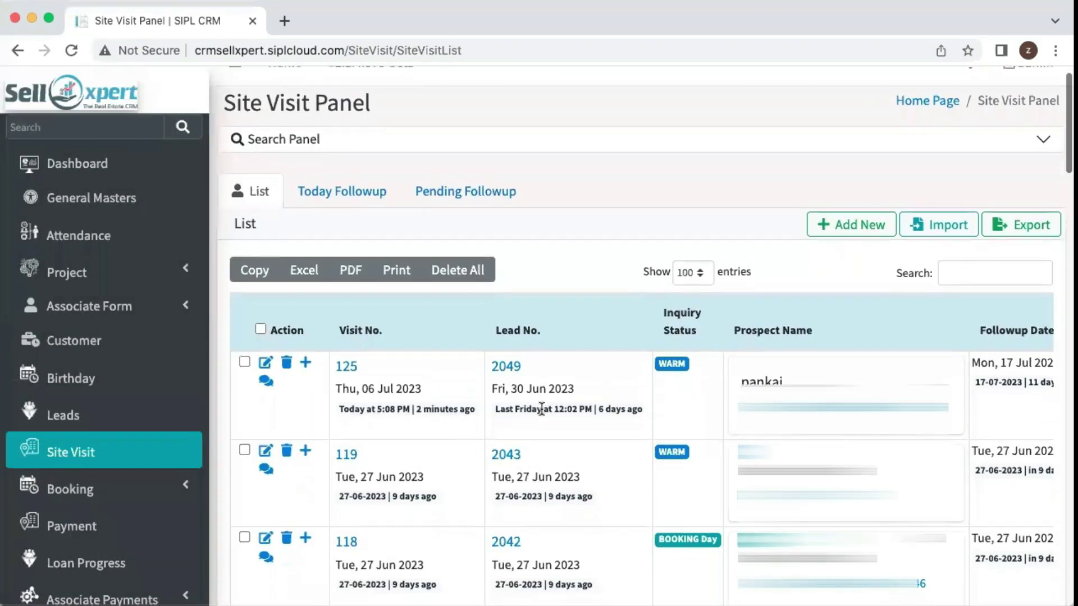
scroll(541, 409, "down", 3)
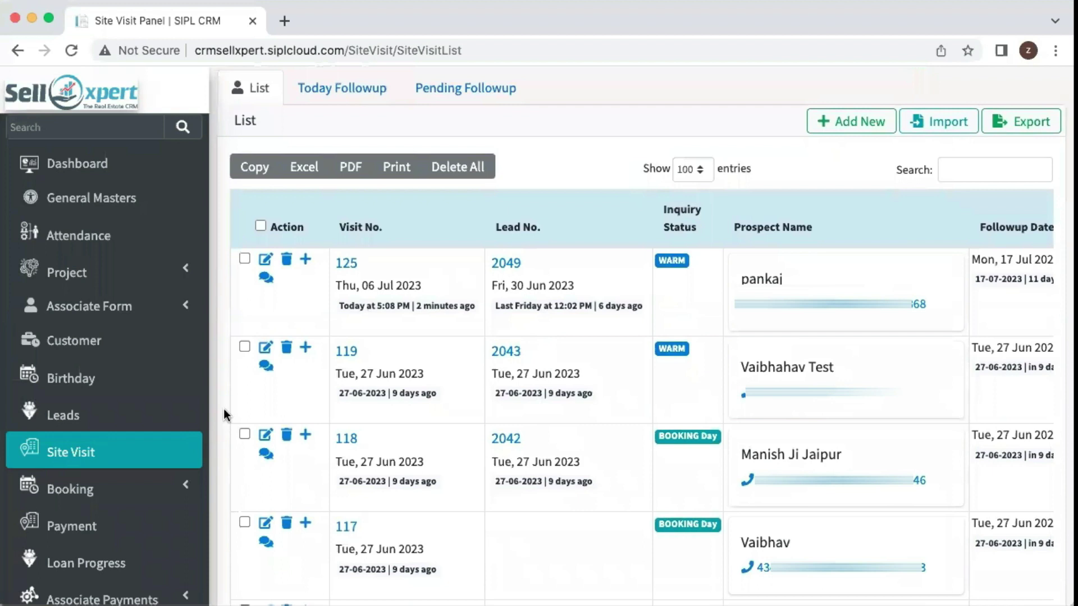
scroll(135, 506, "down", 5)
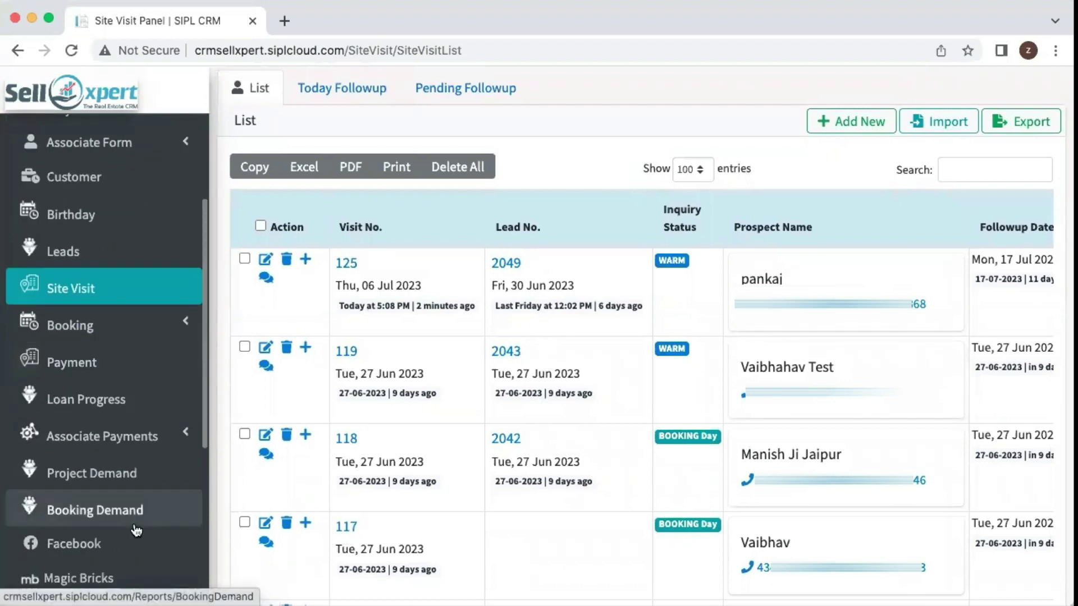
scroll(119, 396, "down", 7)
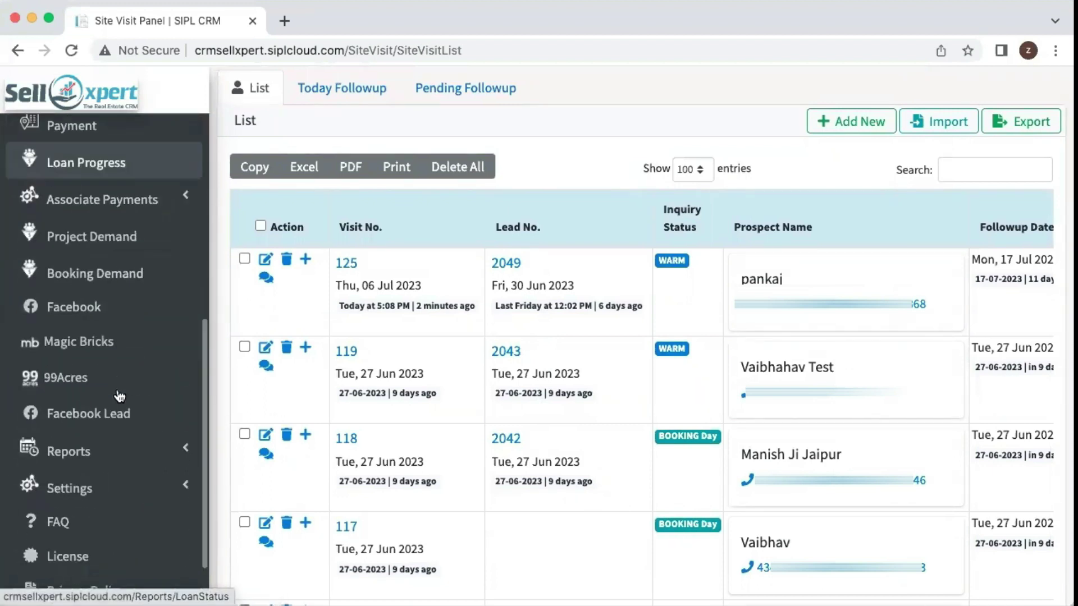
scroll(119, 396, "up", 5)
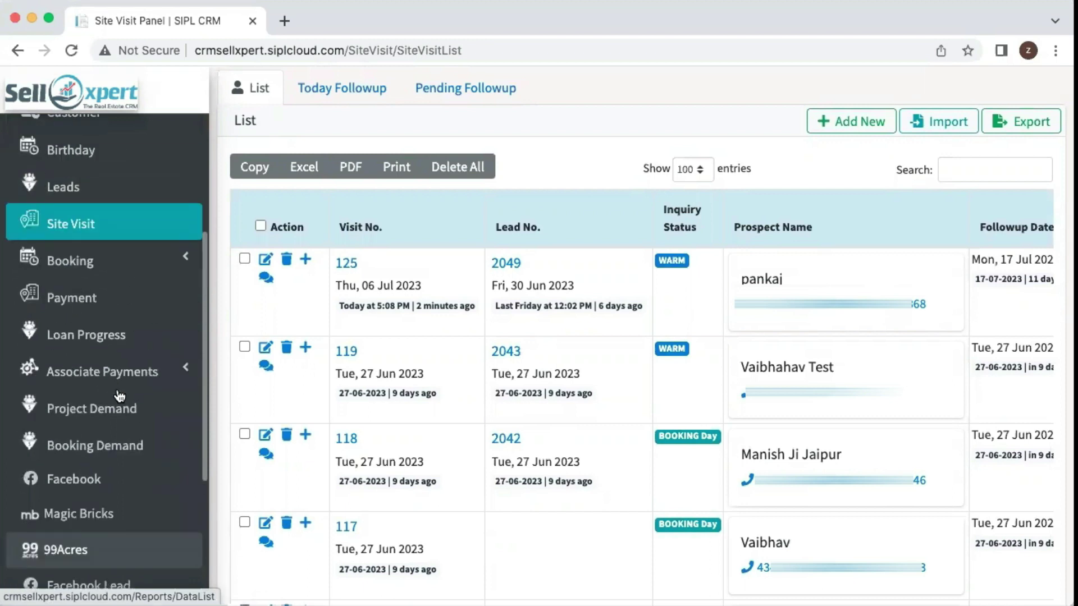
scroll(120, 396, "up", 7)
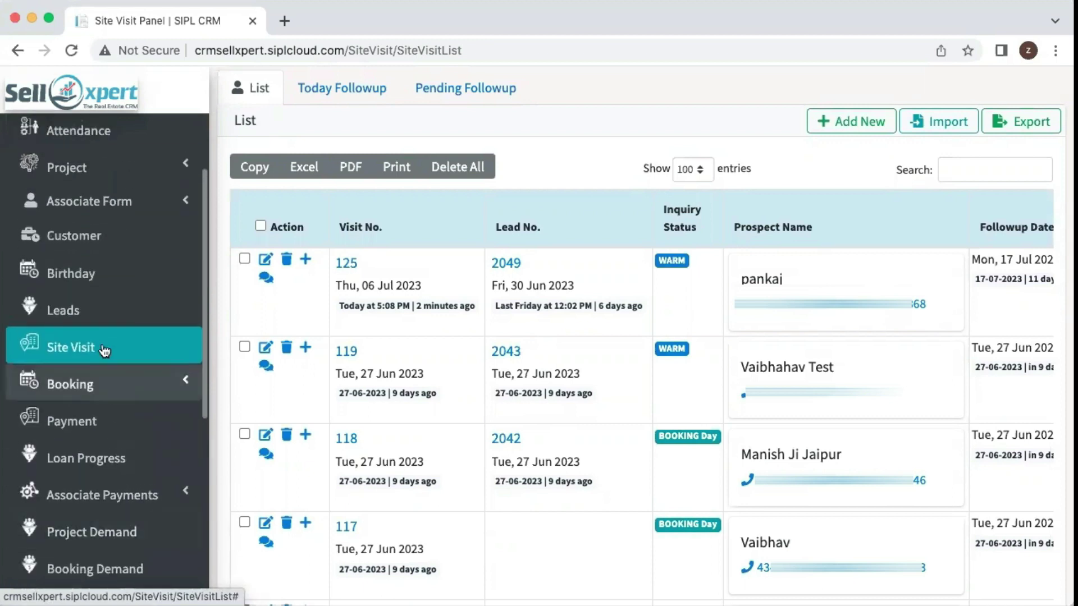
left_click(69, 376)
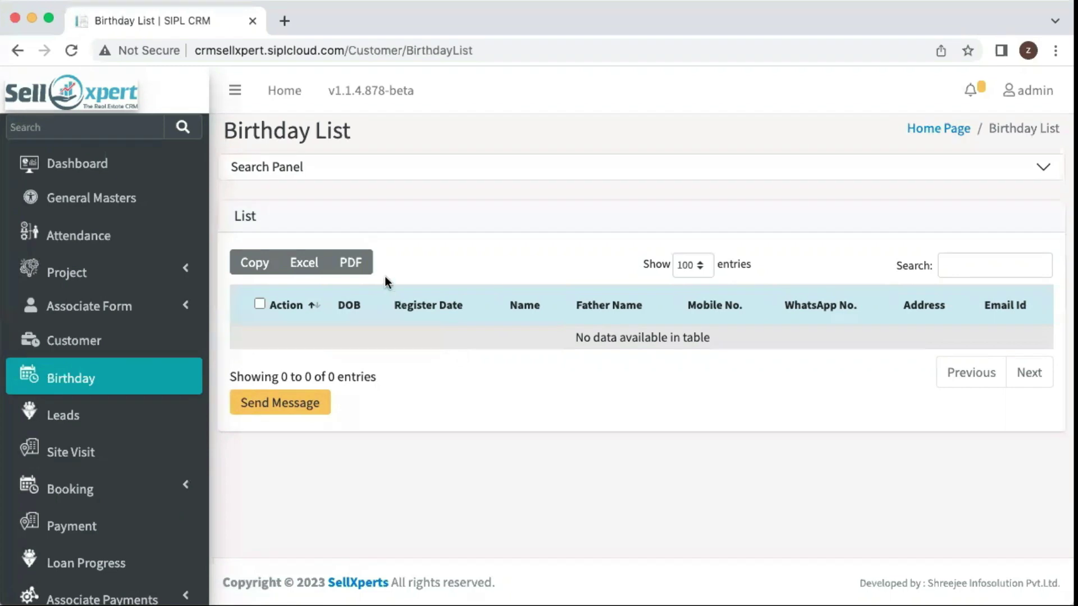
left_click(367, 171)
left_click(300, 224)
left_click(404, 226)
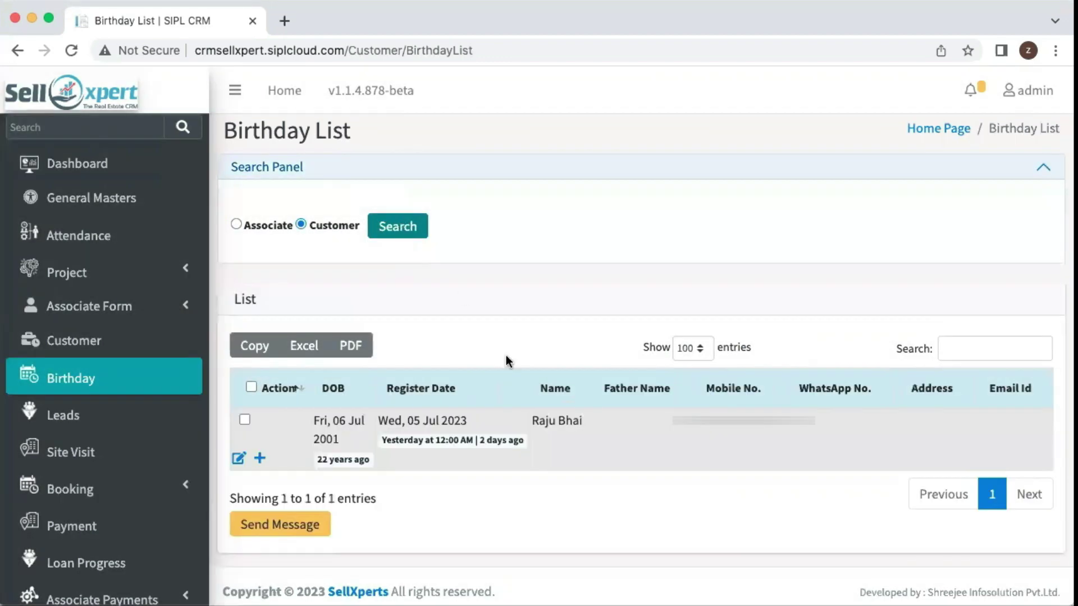
Step: Select the listed customer's entry in the Birthday list
scroll(506, 355, "down", 1)
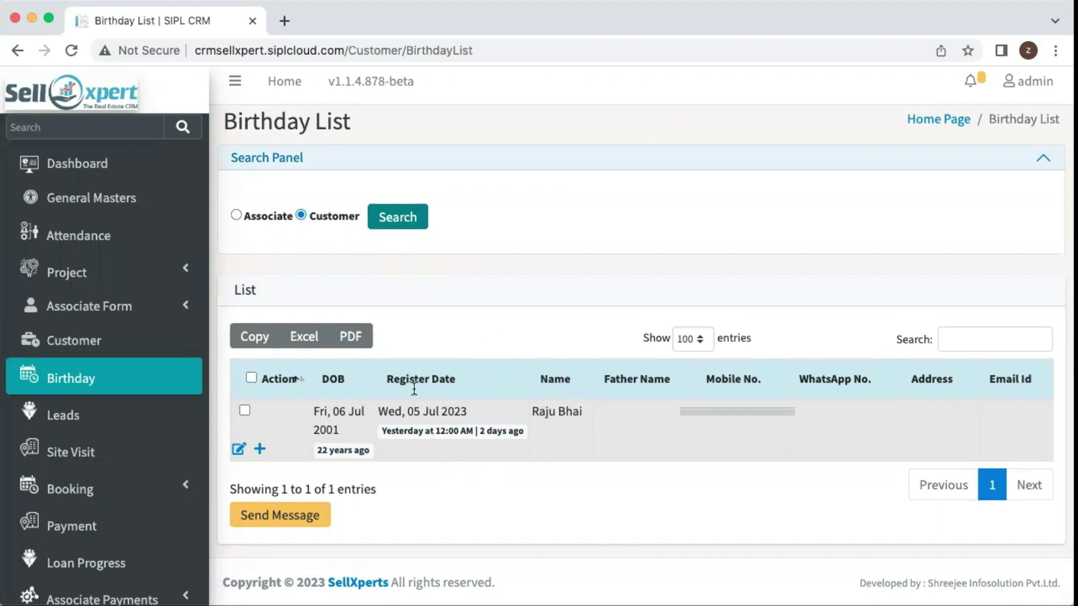
left_click(244, 410)
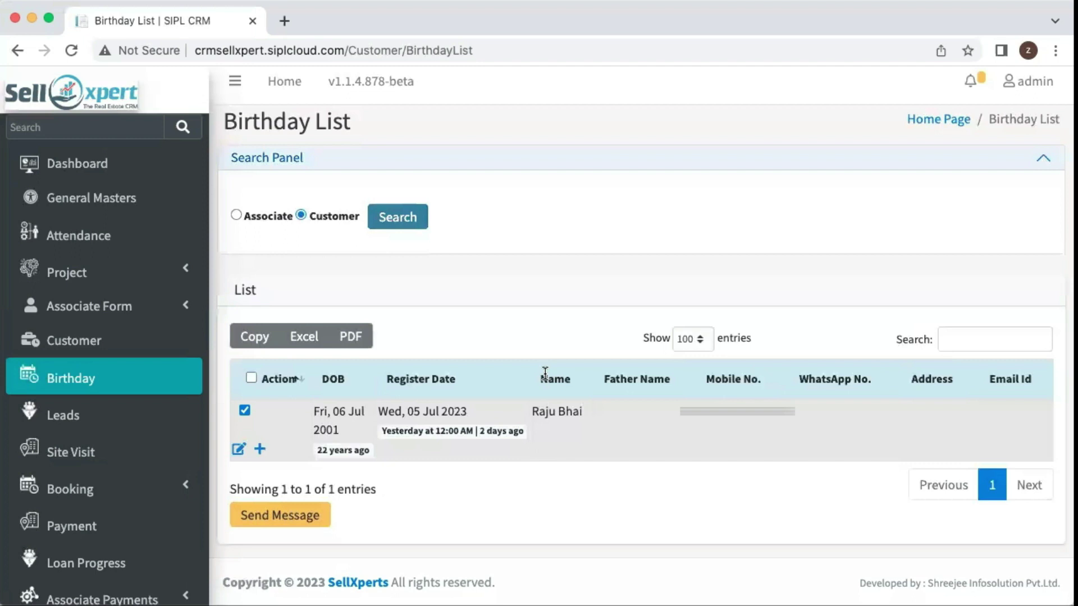
scroll(544, 373, "up", 1)
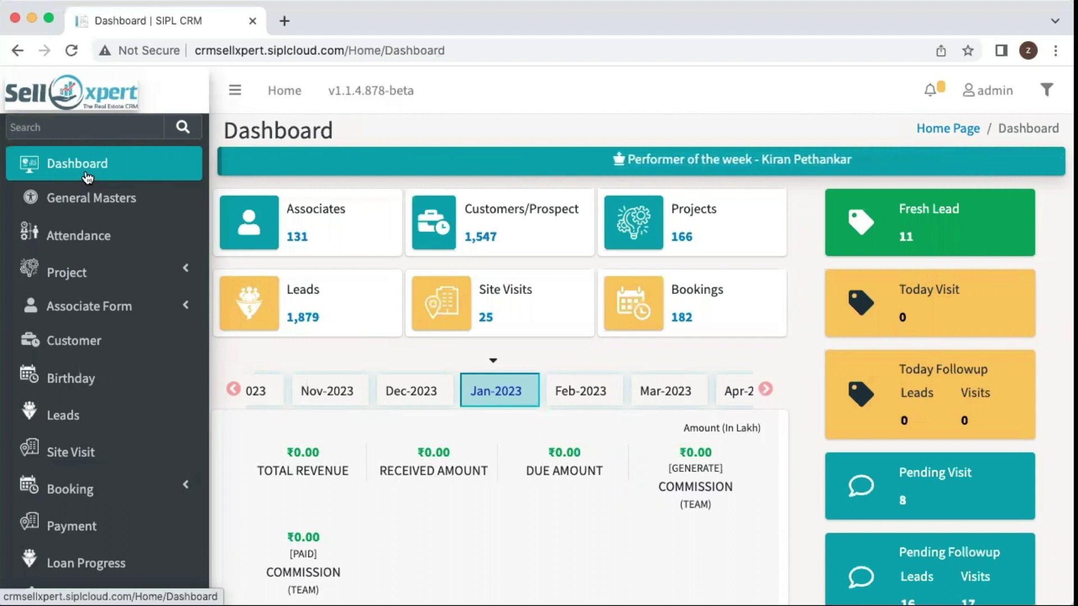
Step: Open the fresh leads from the dashboard and search them with the lead source FACEBOOK
left_click(909, 237)
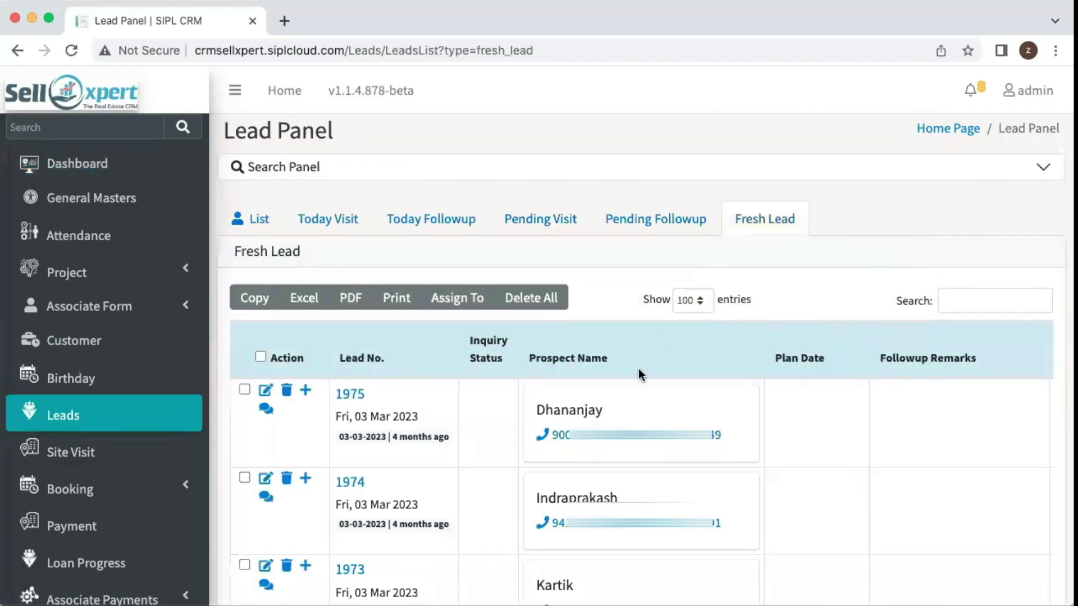
left_click(495, 178)
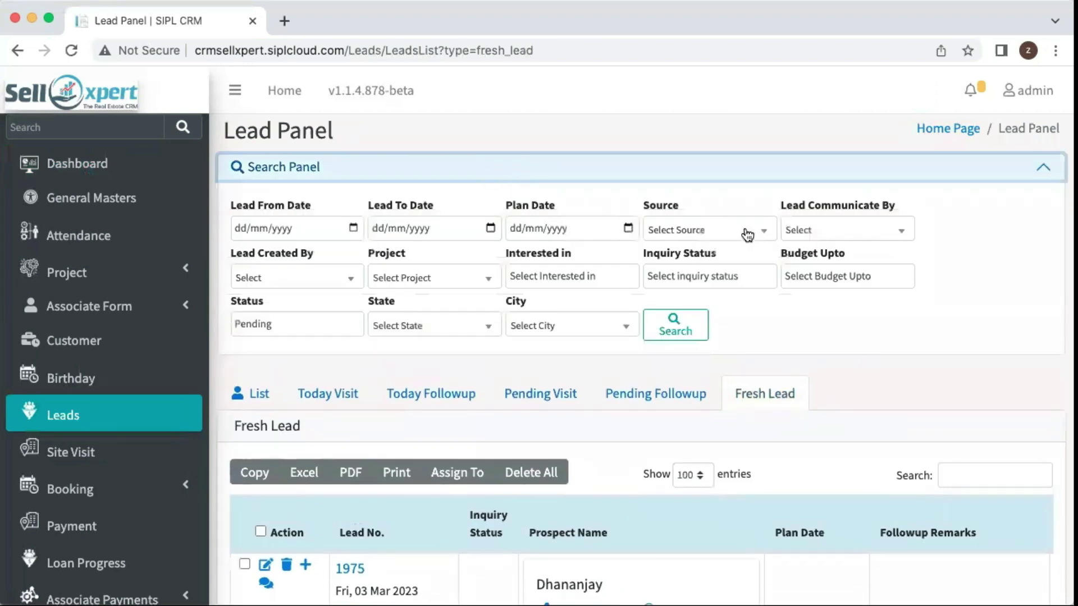
left_click(747, 234)
left_click(700, 383)
left_click(684, 329)
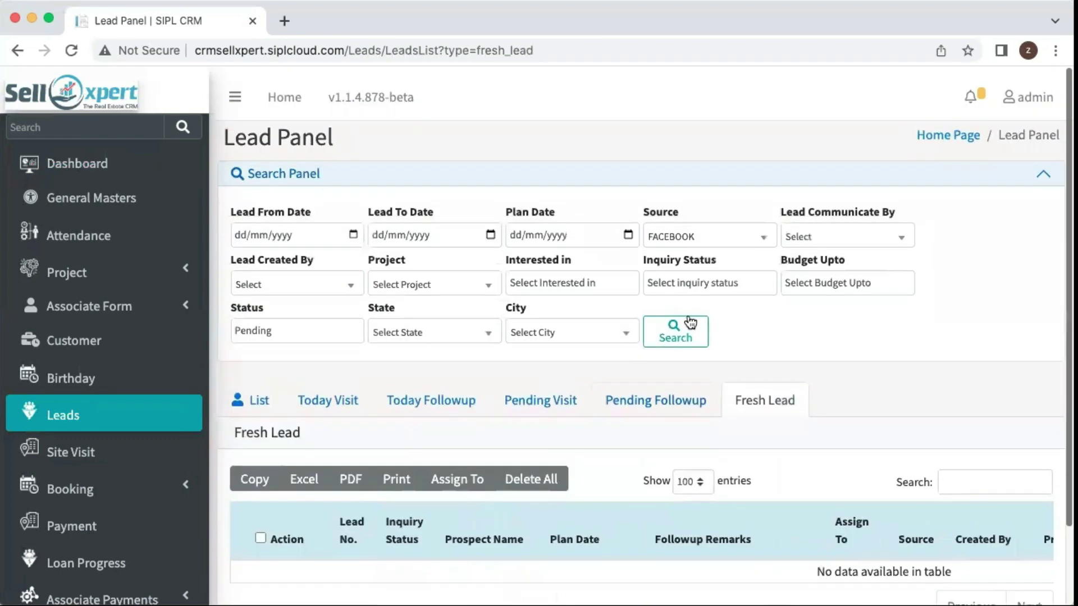
Step: Change the lead source filter to 99 ACRES and search the fresh leads again
scroll(690, 323, "down", 1)
left_click(708, 230)
left_click(693, 308)
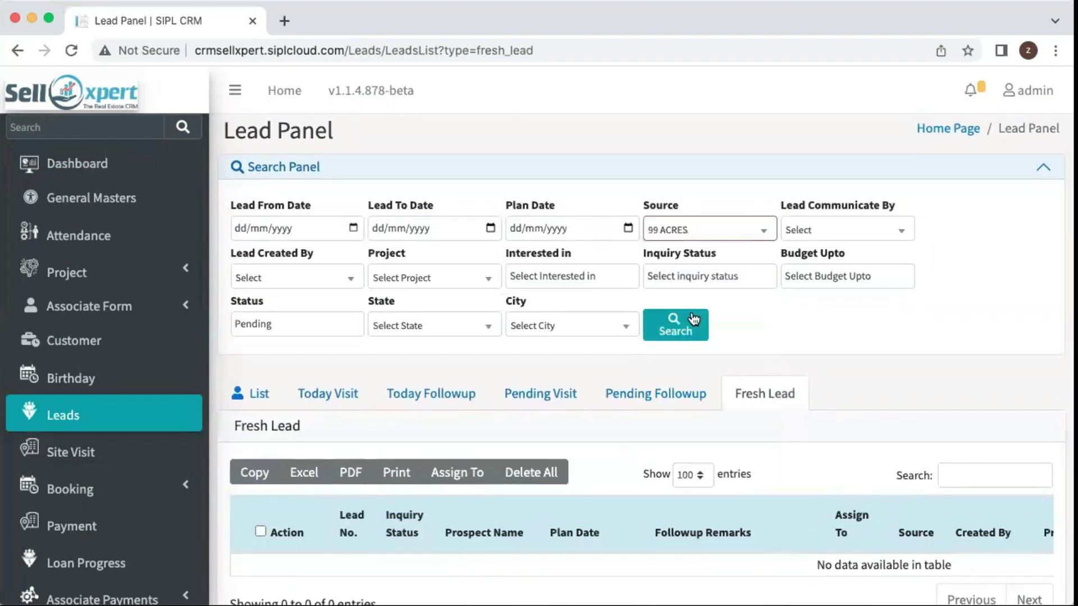
left_click(693, 319)
Step: Examine the filtered fresh leads, including their prospect details, follow-up remarks, assignee, source, creator and project columns
scroll(693, 318, "down", 7)
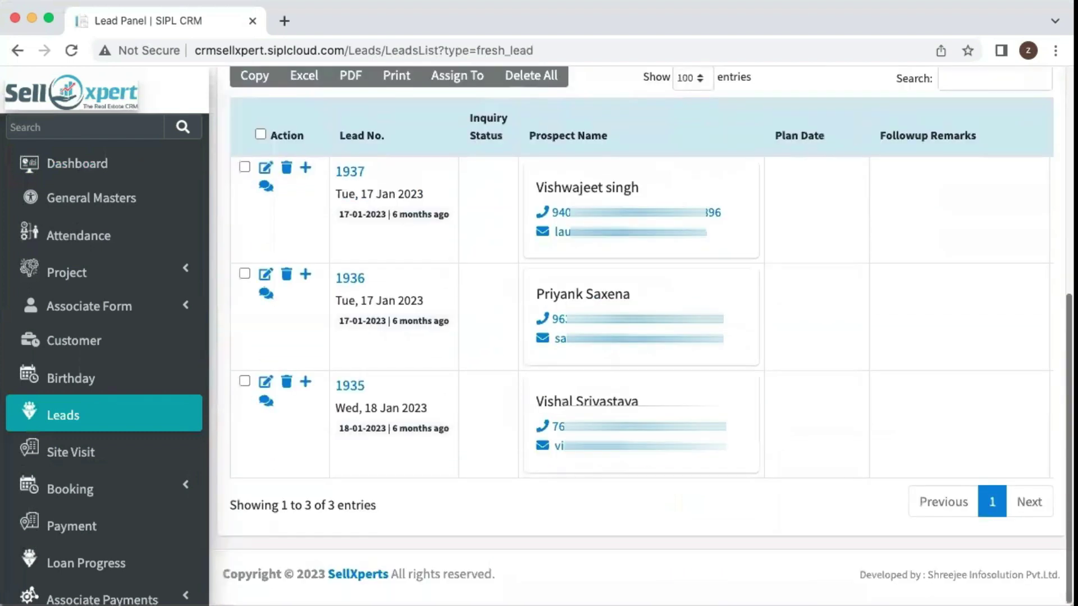
scroll(691, 314, "right", 5)
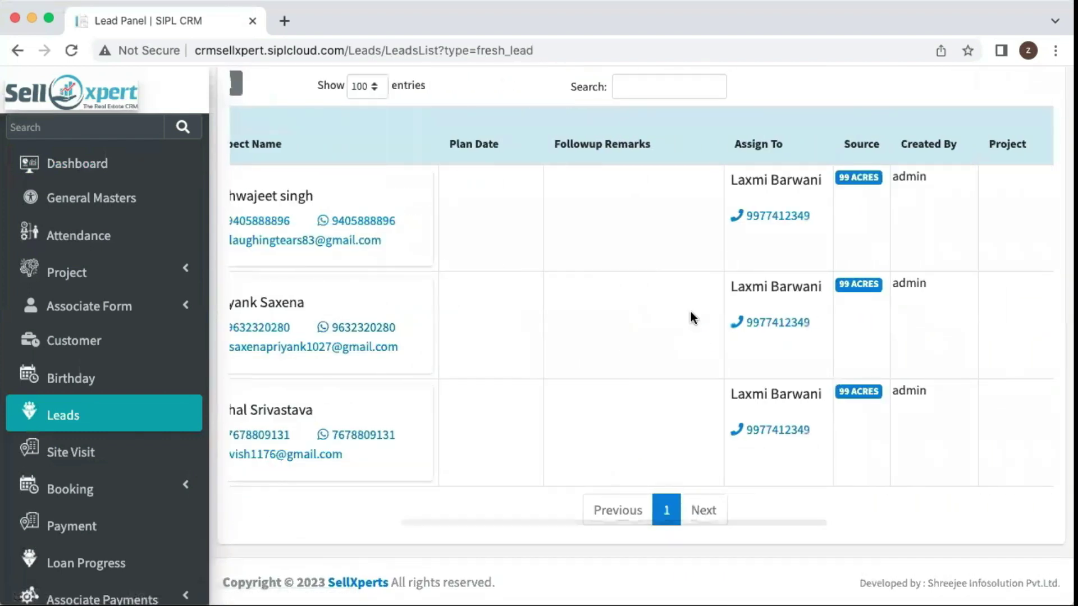
scroll(690, 312, "right", 1)
scroll(690, 312, "up", 5)
scroll(691, 312, "down", 5)
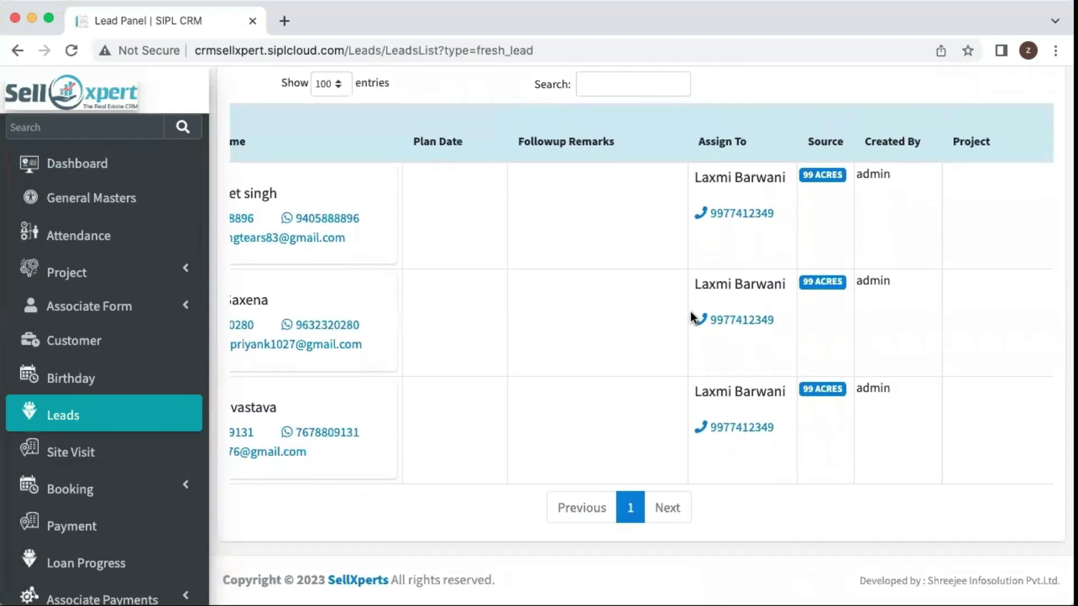
scroll(690, 312, "up", 5)
scroll(691, 312, "down", 5)
scroll(691, 312, "left", 10)
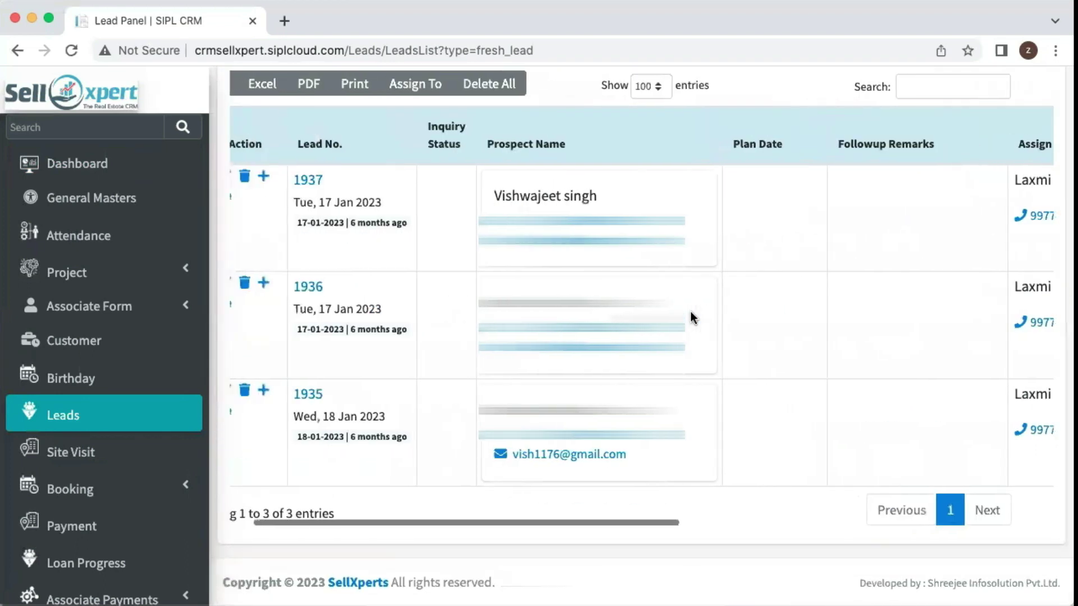
scroll(690, 311, "up", 5)
scroll(691, 312, "down", 5)
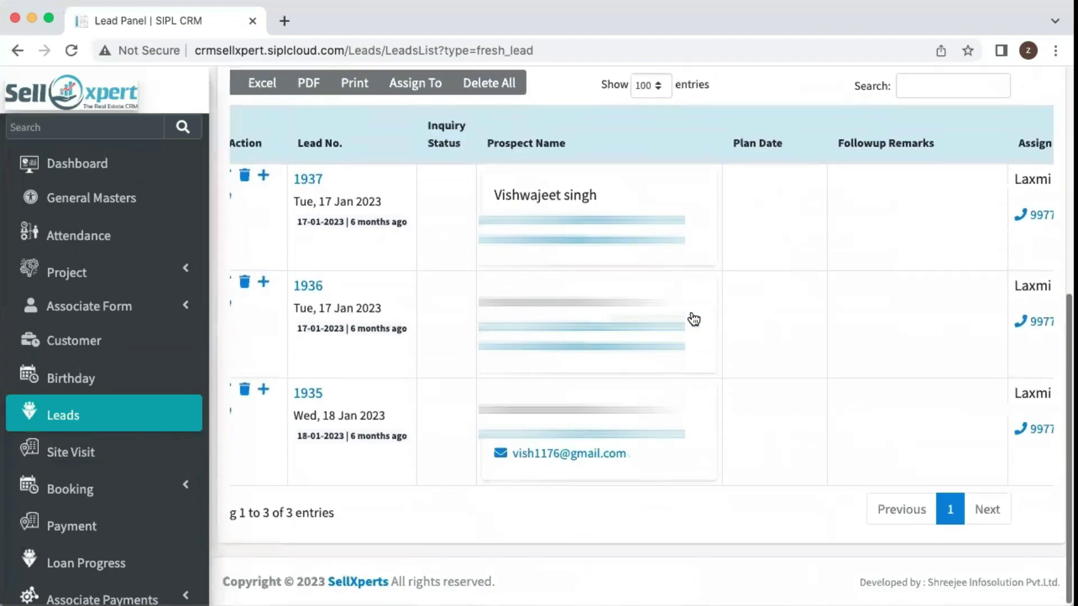
scroll(694, 319, "up", 3)
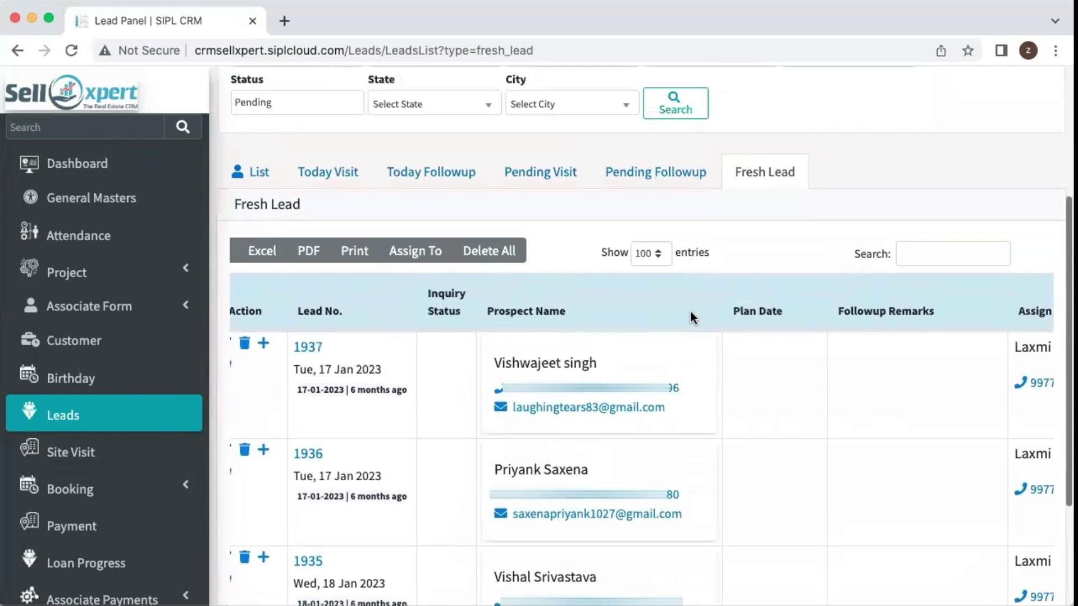